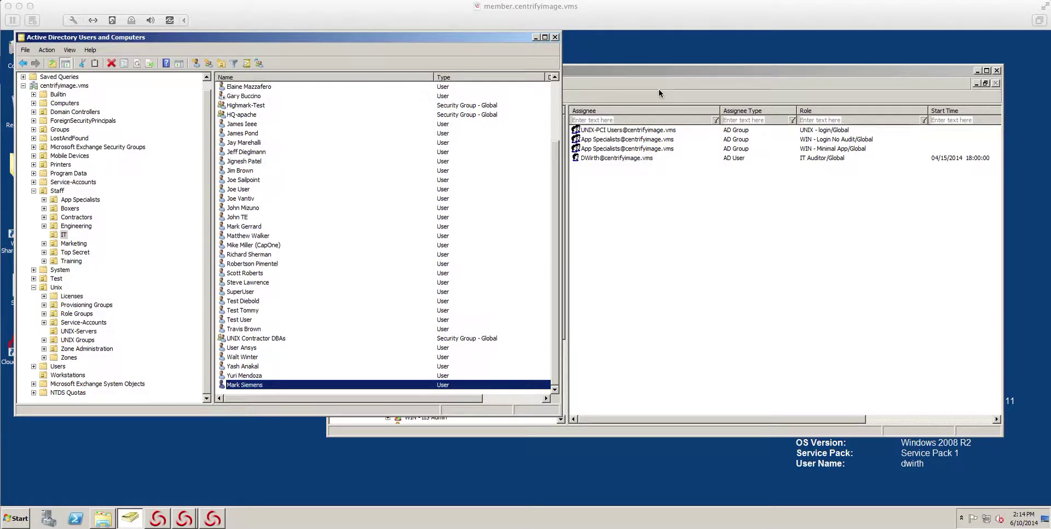
Check the group memberships of the last user listed in the IT organizational unit and close the properties unchanged
left_click(251, 385)
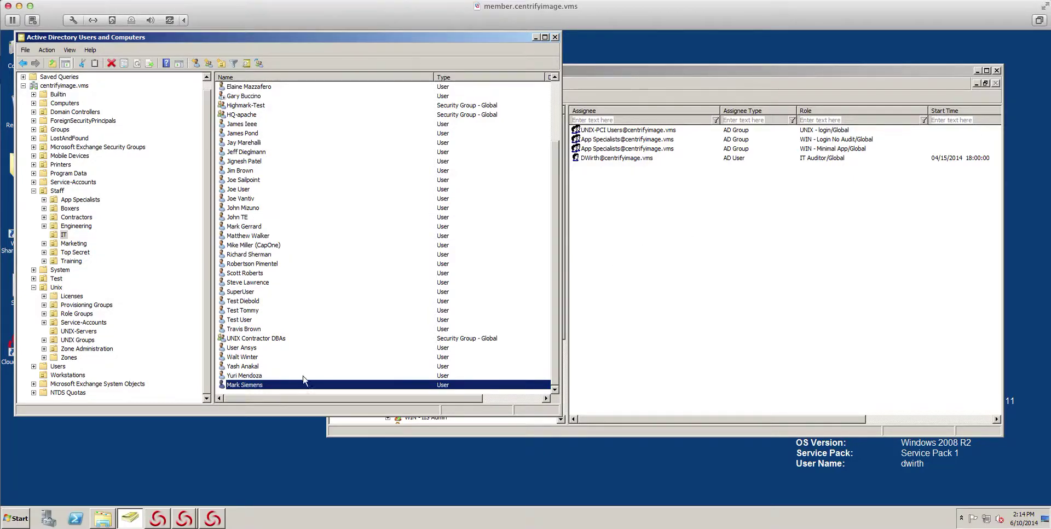
double_click(276, 385)
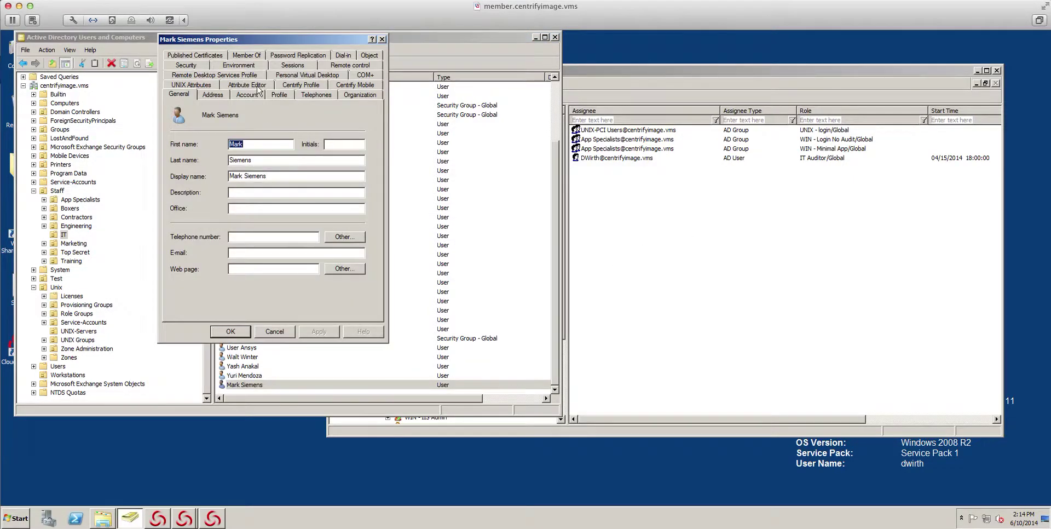
left_click(256, 57)
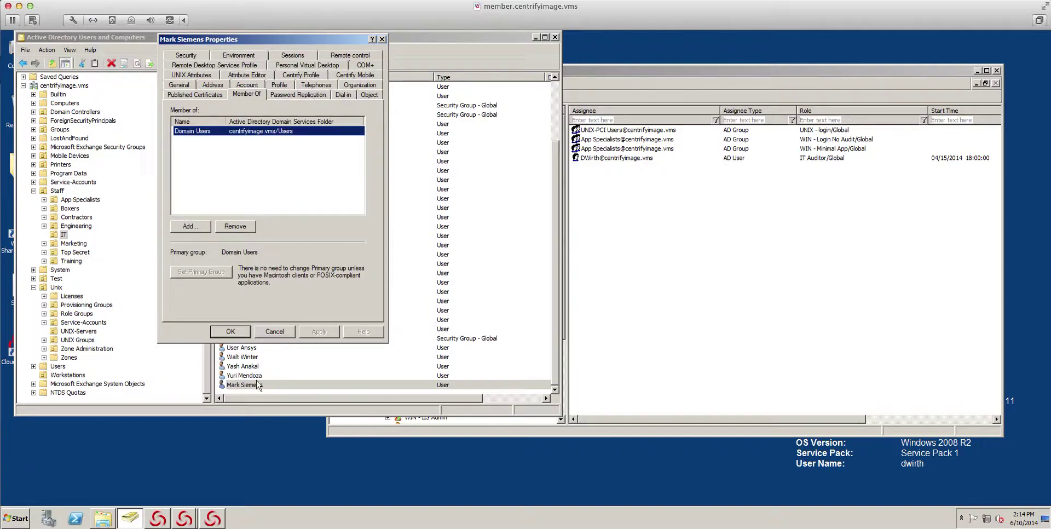
left_click(276, 335)
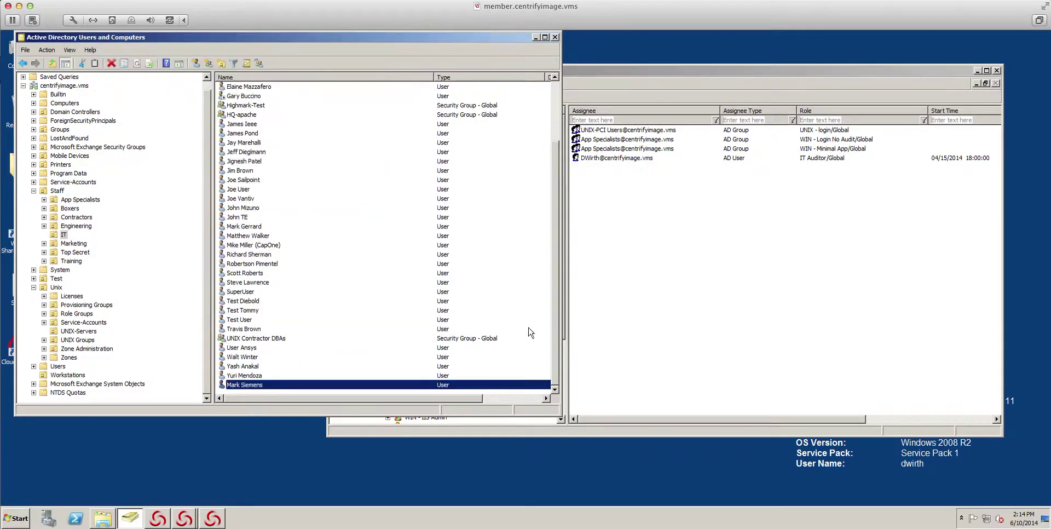
In DirectManage Access Manager, start a new Windows application right in the Global zone and name it "Service Control SQL with SC"
left_click(641, 329)
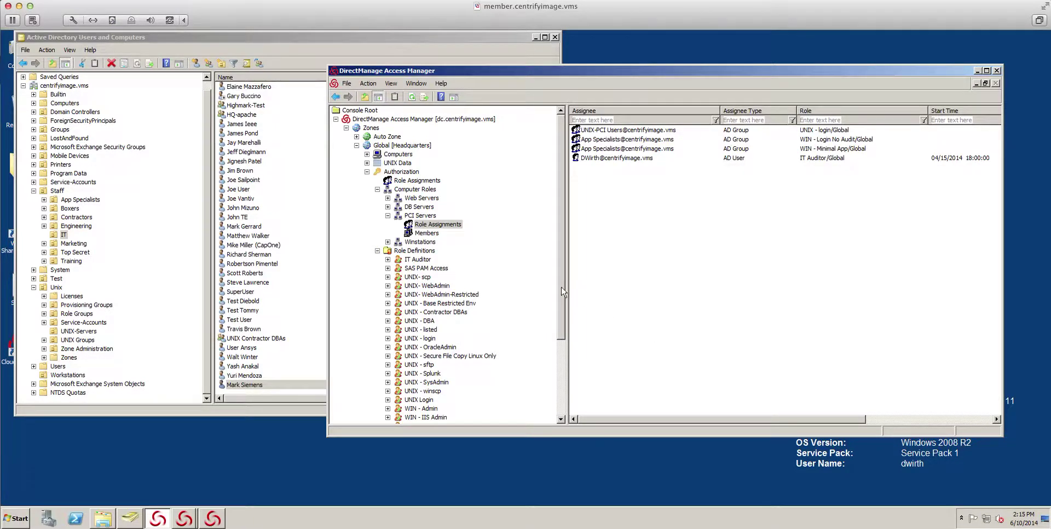
left_click_drag(564, 292, 566, 370)
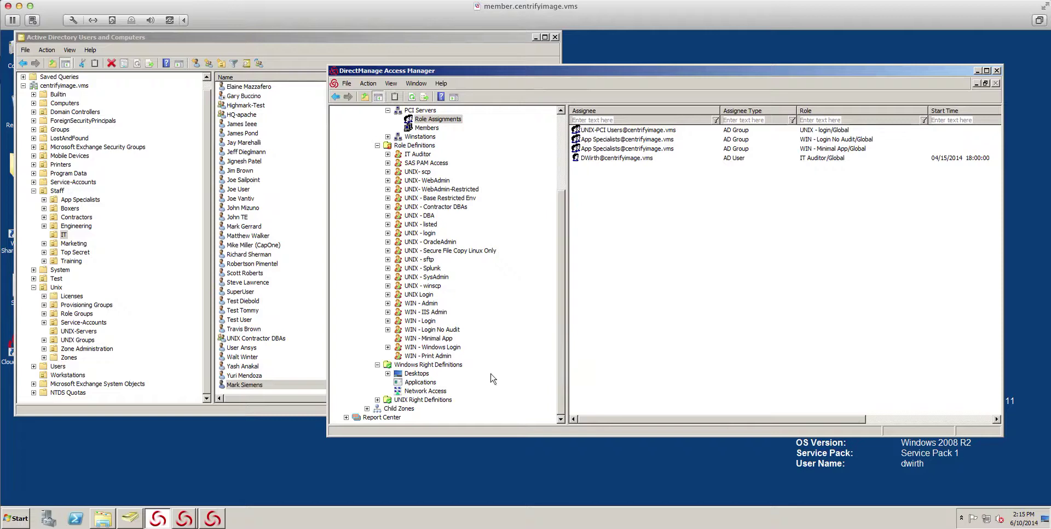
left_click(434, 383)
right_click(624, 302)
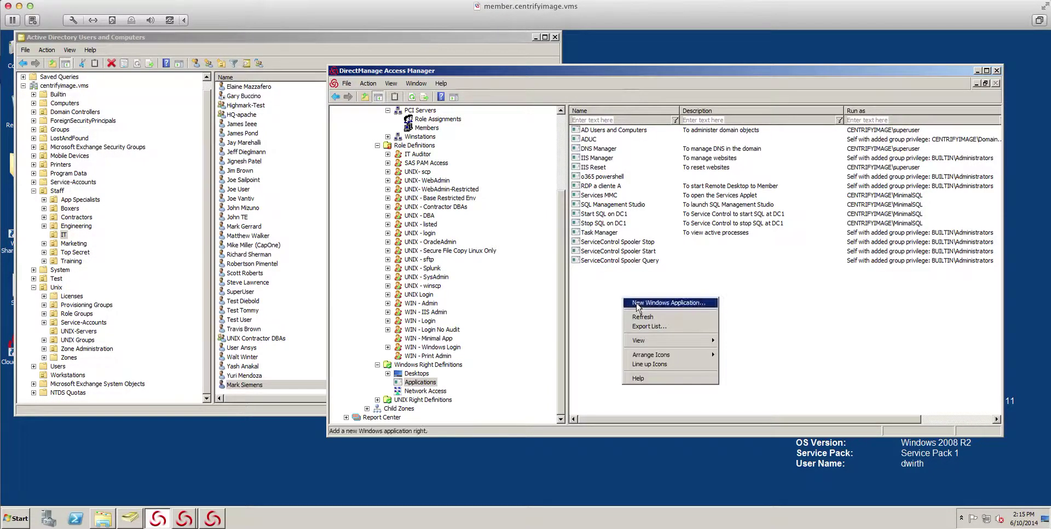
left_click(635, 303)
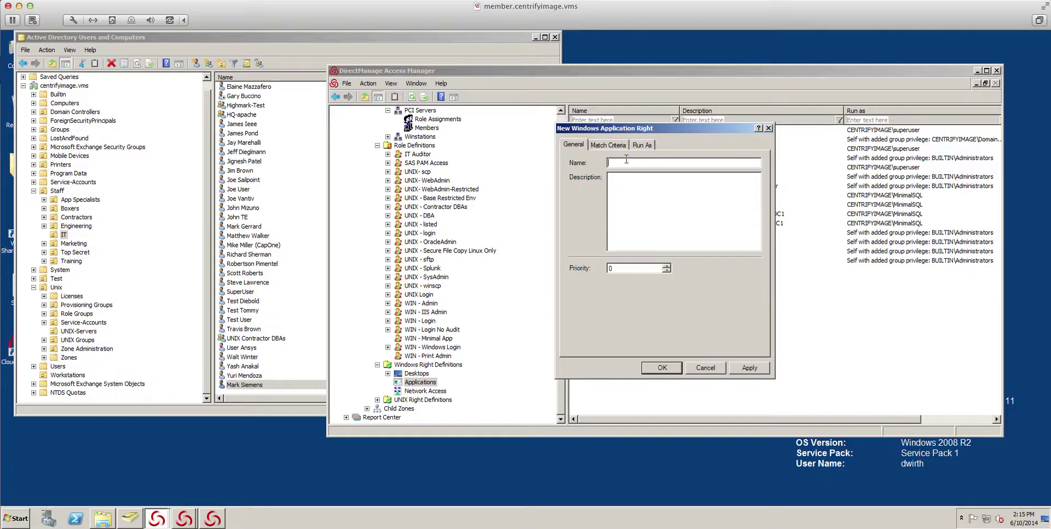
type("Service Control SQL with SC")
Add a match criterion to the application right by importing sc.exe from C:\Windows\System32
left_click(606, 144)
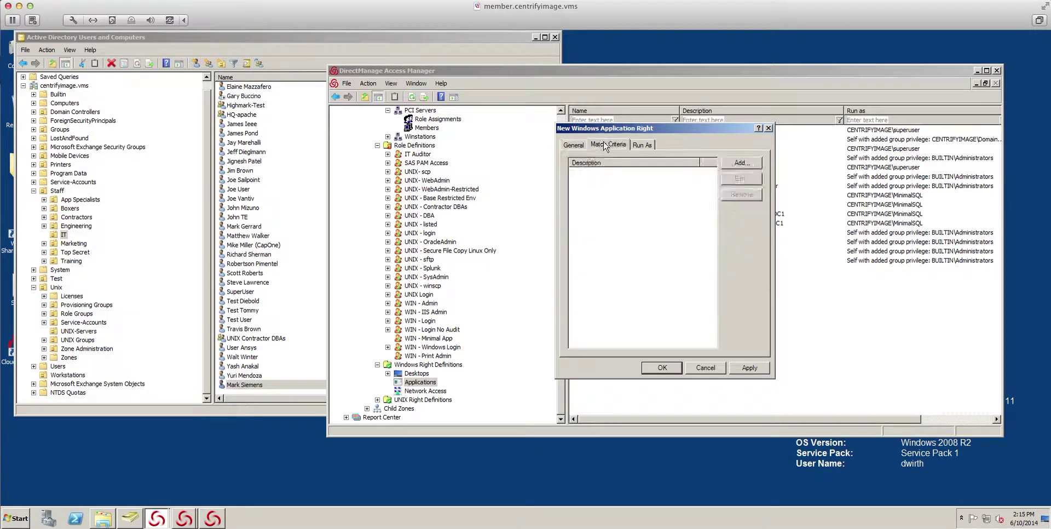
left_click(747, 167)
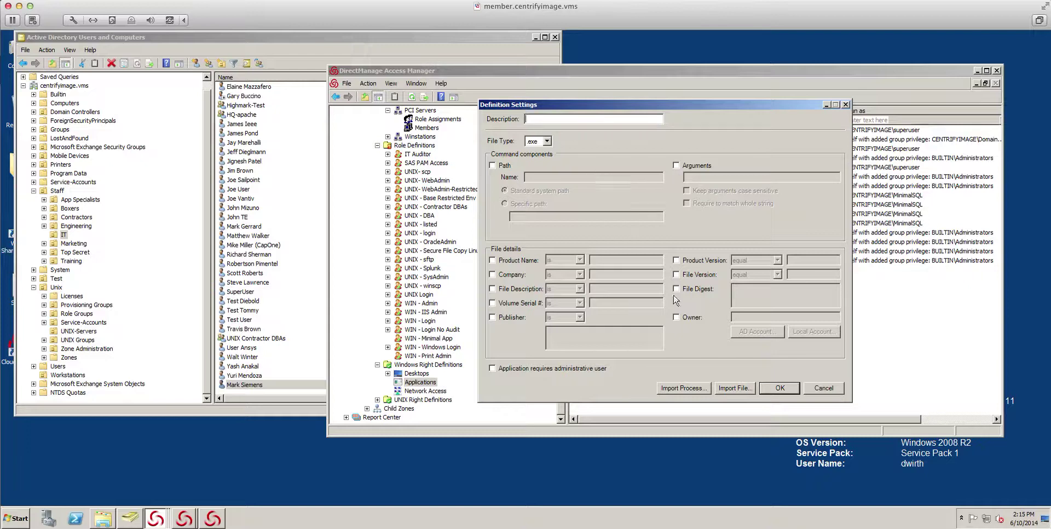
left_click(736, 390)
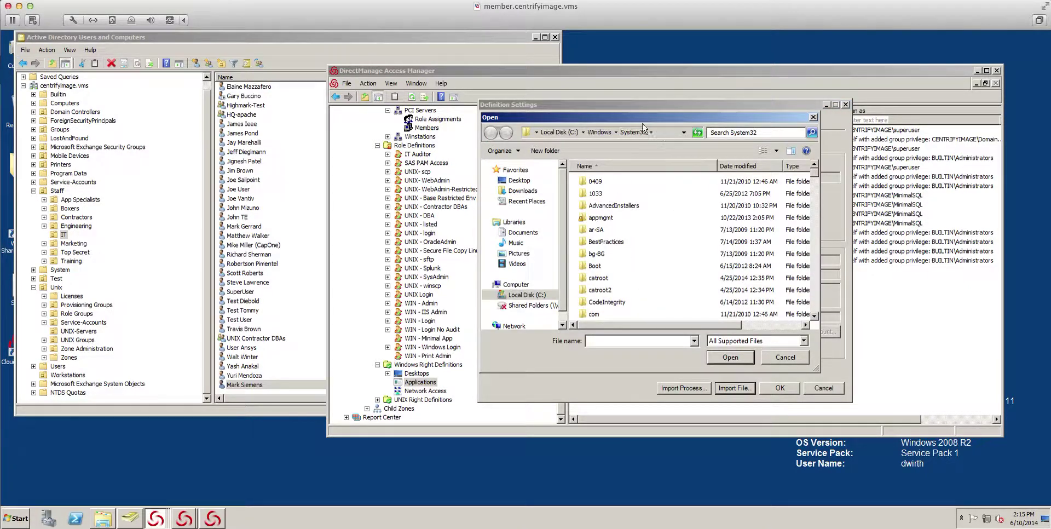
left_click(599, 243)
type("sc")
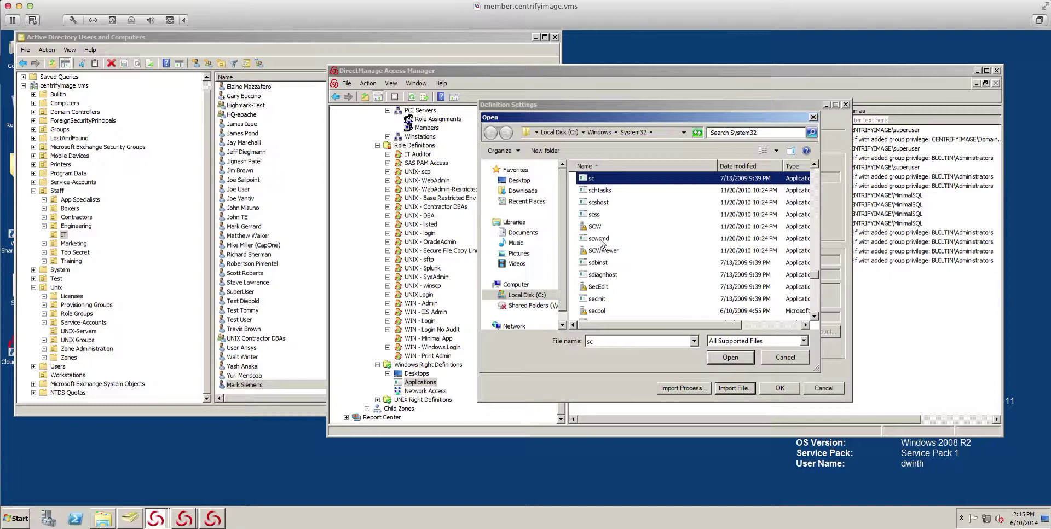
double_click(591, 178)
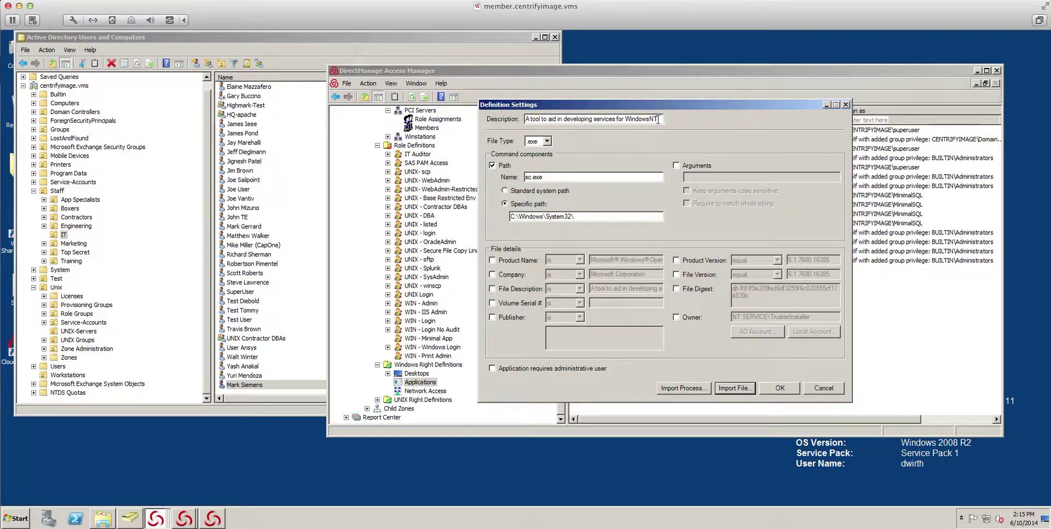
Replace the imported criterion's description with "SC for SQL - Start"
left_click_drag(659, 119, 513, 125)
type("SC for SQL")
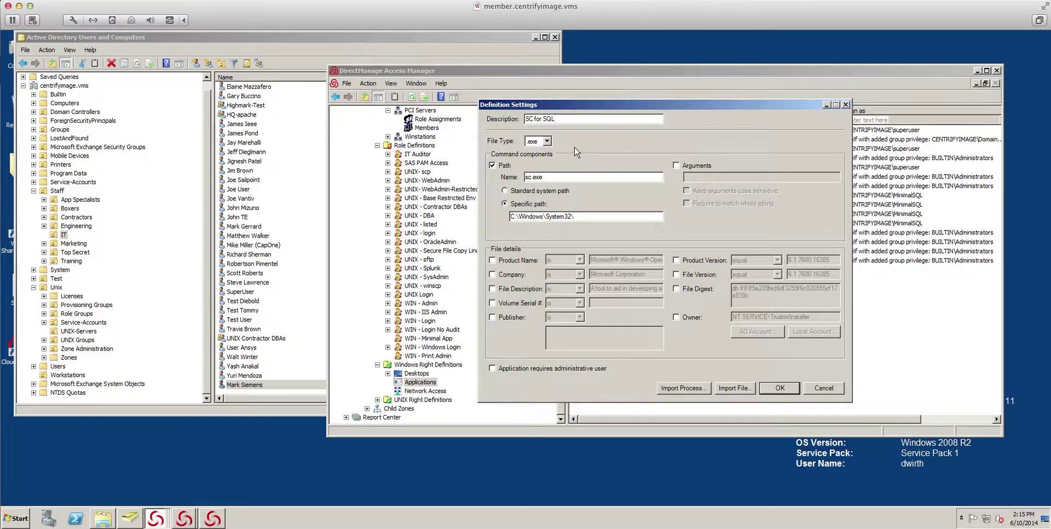
type(" - Start")
Restrict the criterion to the arguments "start mssqlserver" and save it
left_click(676, 165)
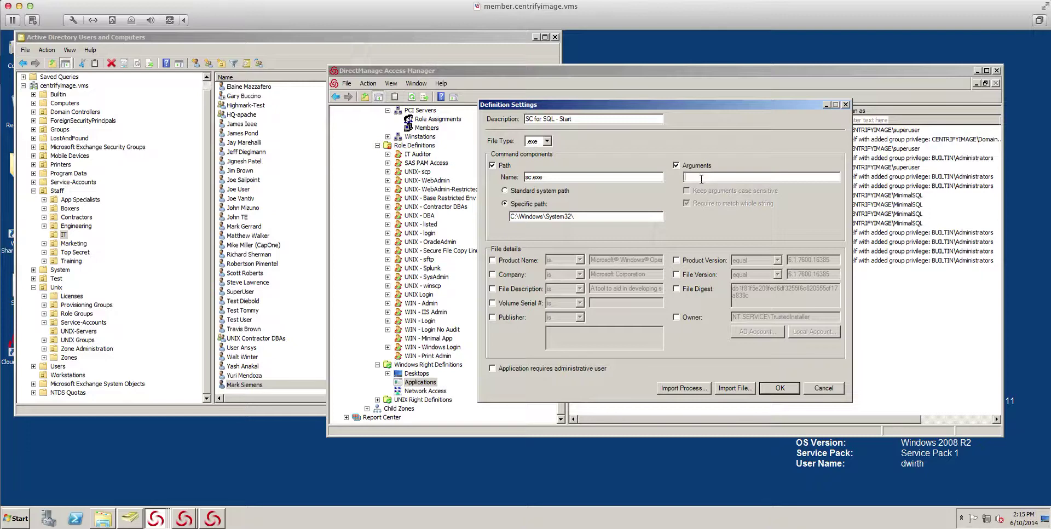
type("st")
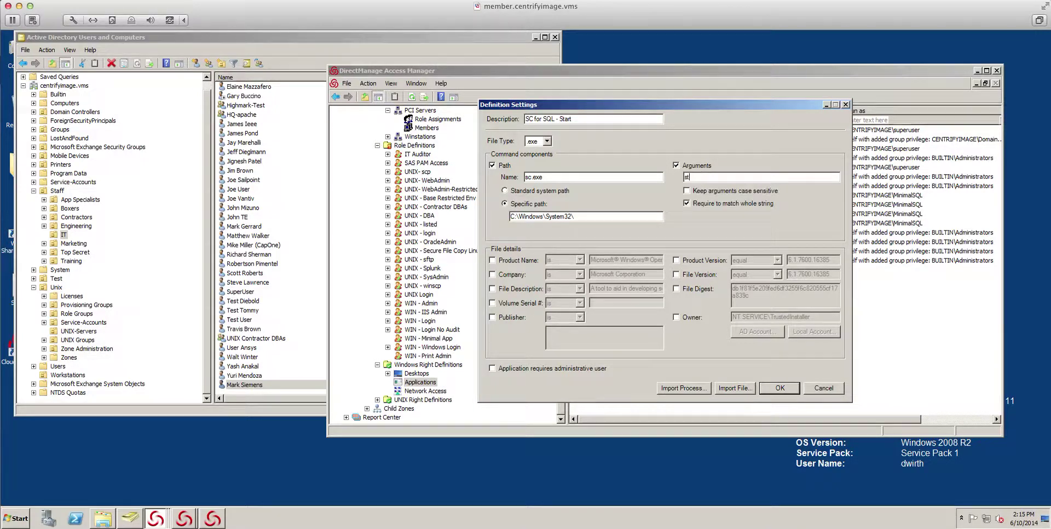
type("art mssqu")
key("BackSpace")
key("BackSpace")
key("BackSpace")
key("BackSpace")
type("ssqlserver")
left_click(780, 388)
Add a second match criterion to the right, again importing the sc executable from System32
left_click(638, 173)
left_click(737, 164)
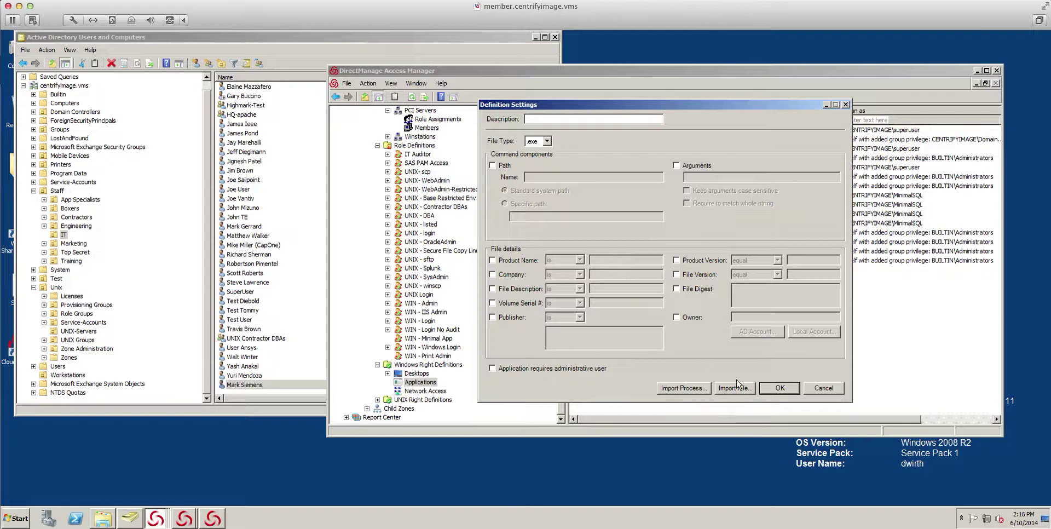
left_click(736, 387)
left_click(604, 300)
left_click(597, 290)
key("s")
key("c")
double_click(592, 178)
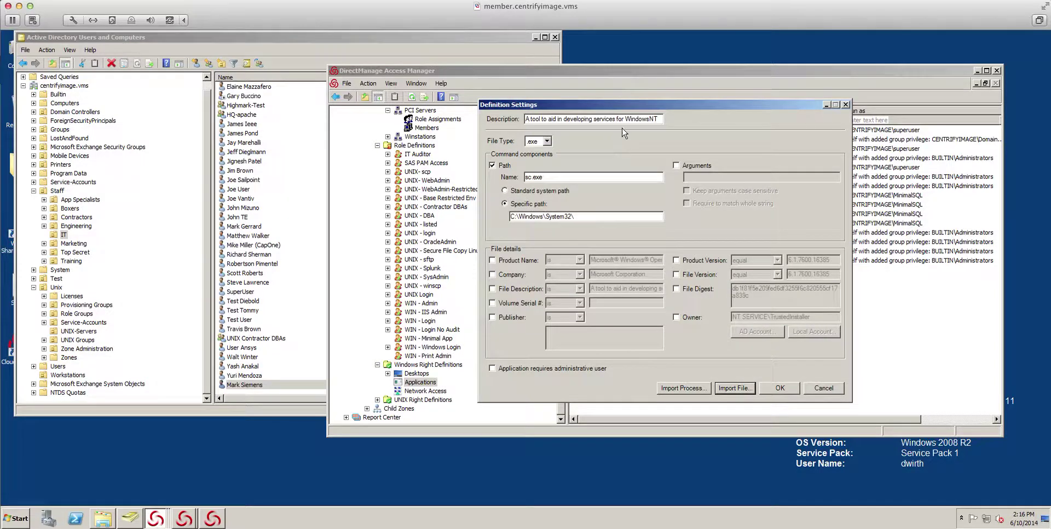
Describe the second criterion as "SC for SQL Stop", restrict it to the arguments "stop mssqlserver", and save it
left_click_drag(660, 119, 517, 108)
type("SC f")
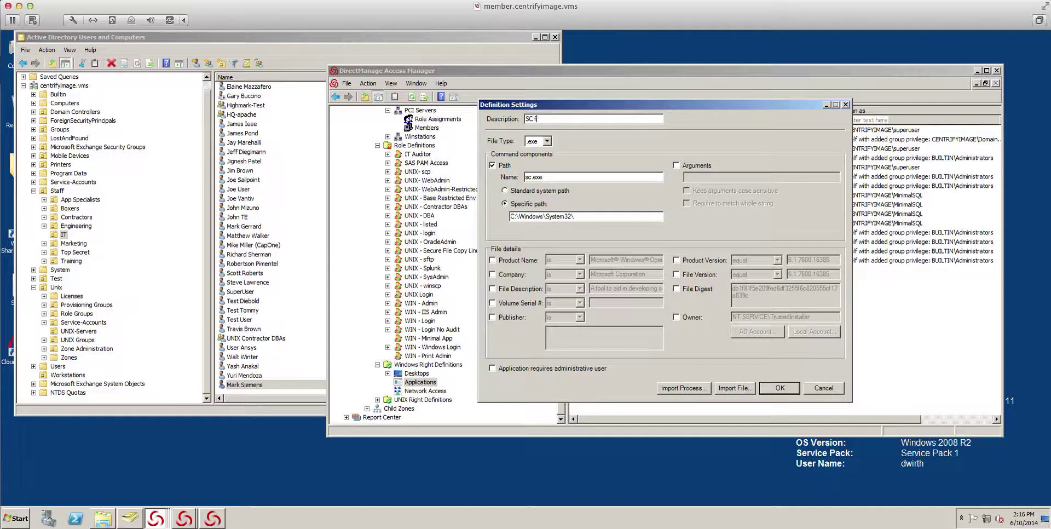
type("or SQL Stop")
left_click(676, 165)
type("stop mssqlserver")
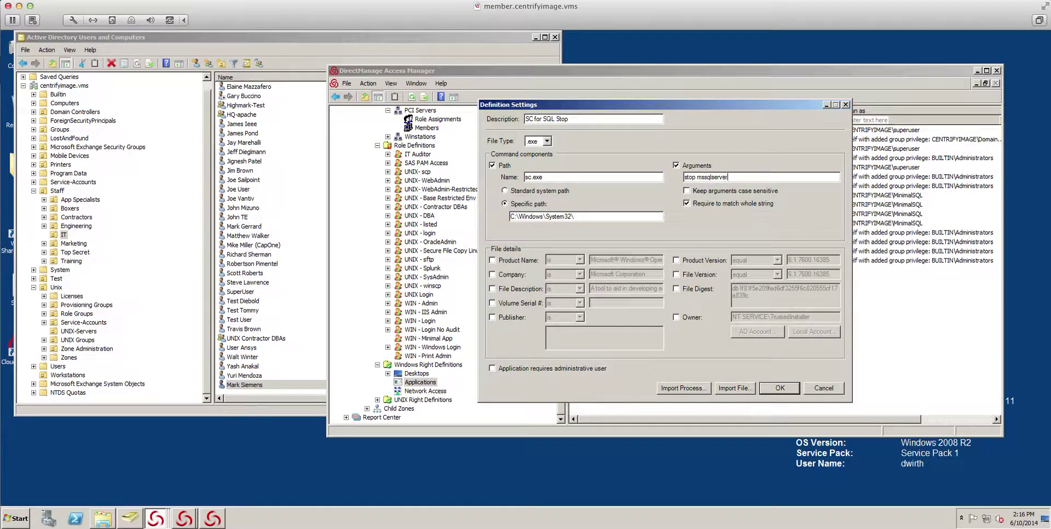
left_click(791, 390)
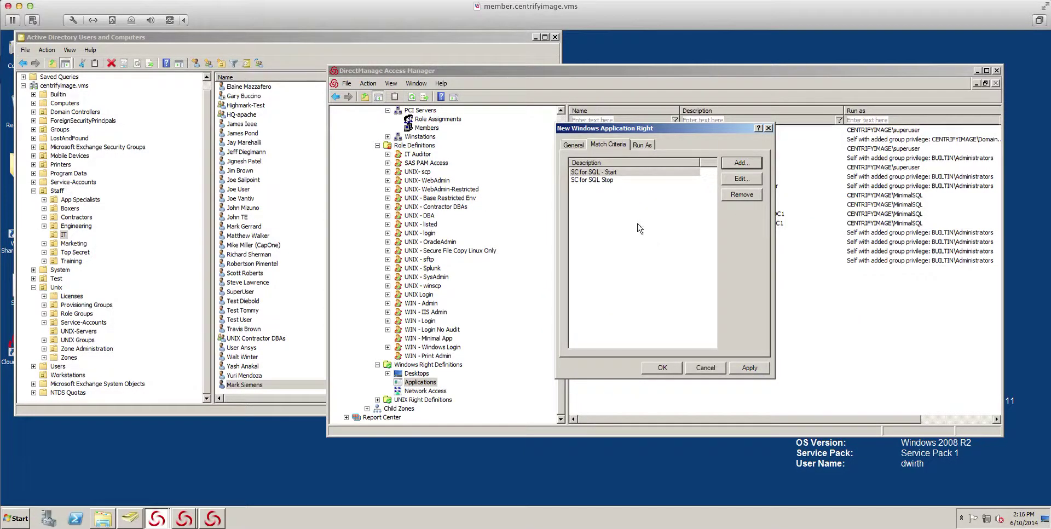
Add a hyphen to the second criterion's description so it reads "SC for SQL - Stop"
double_click(614, 180)
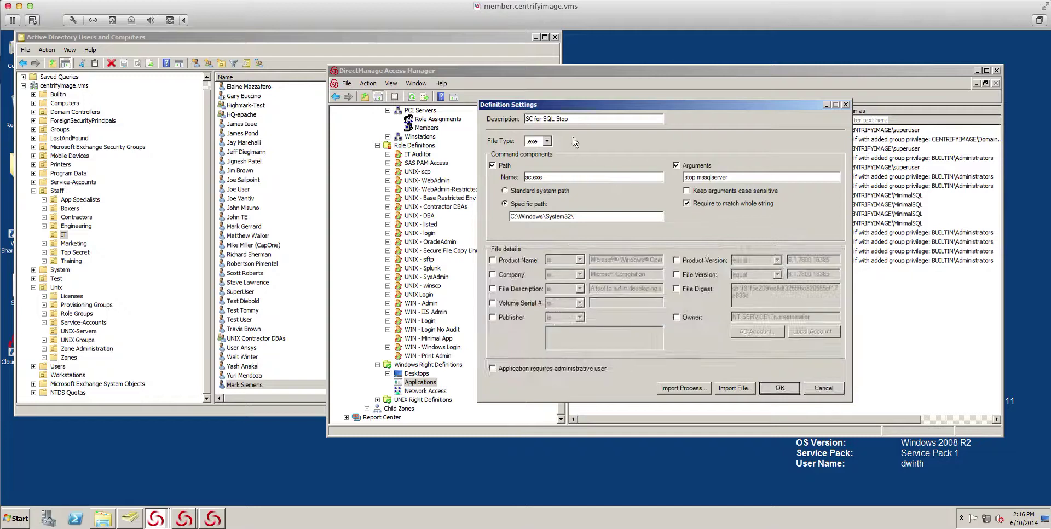
left_click(557, 119)
type("-")
left_click(778, 388)
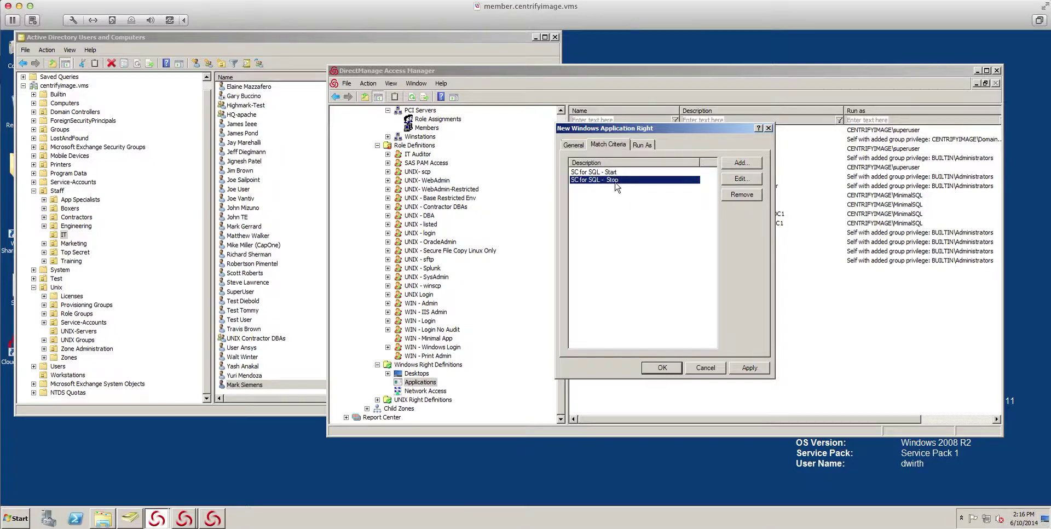
Set the right to run as self with the built-in Administrators group's privileges added, and save the right
left_click(644, 146)
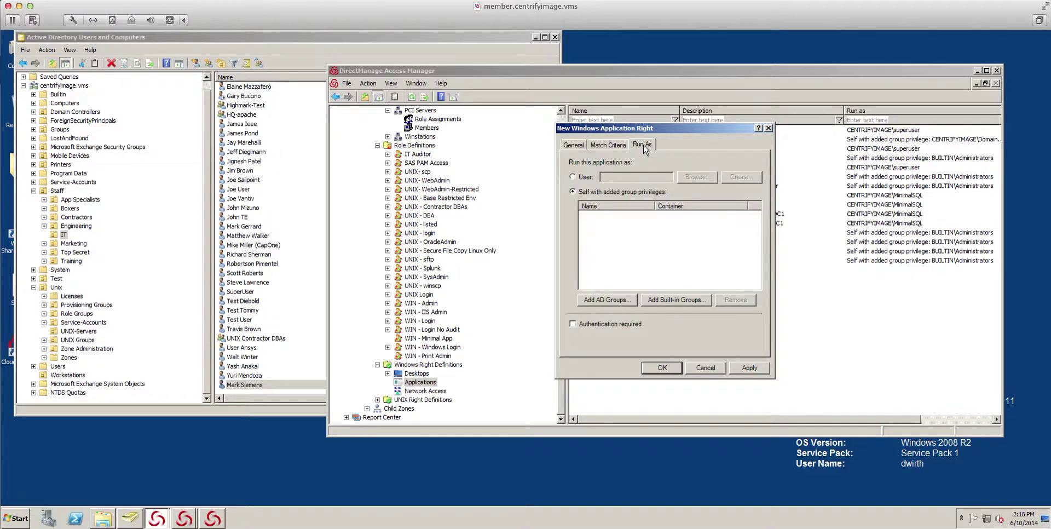
left_click(677, 300)
left_click(512, 190)
left_click(762, 345)
left_click(678, 370)
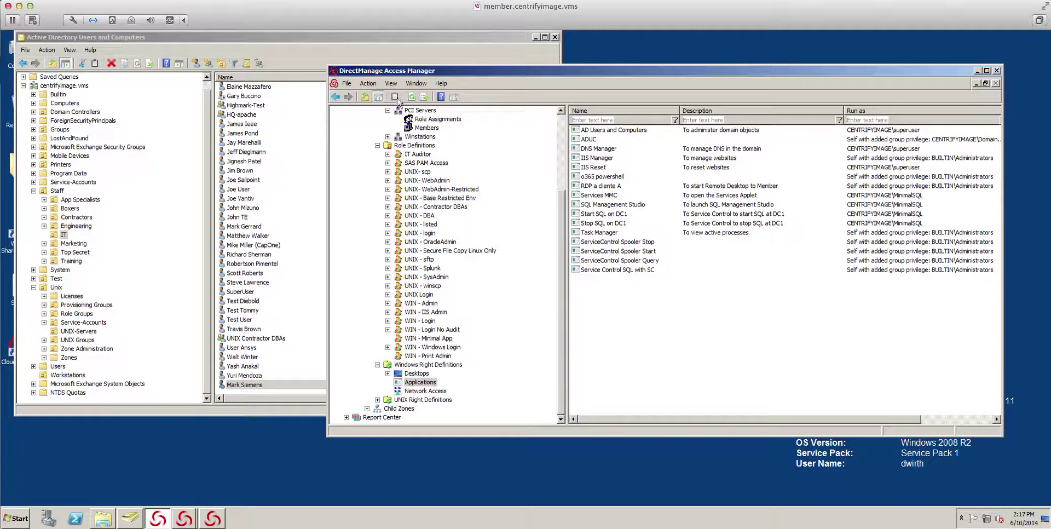
Start a new role definition named "Siemens Test" and keep all days and hours allowed in its available times
right_click(419, 146)
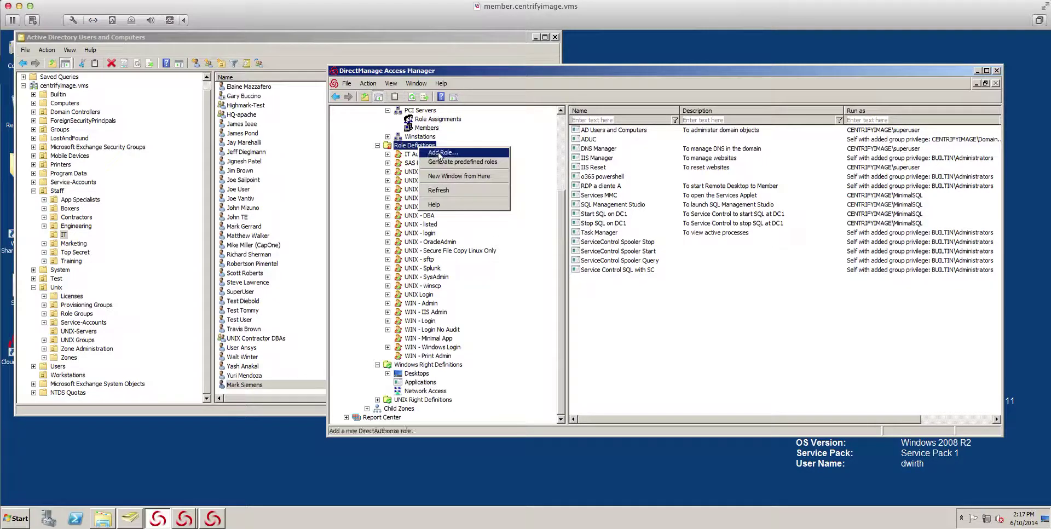
left_click(438, 153)
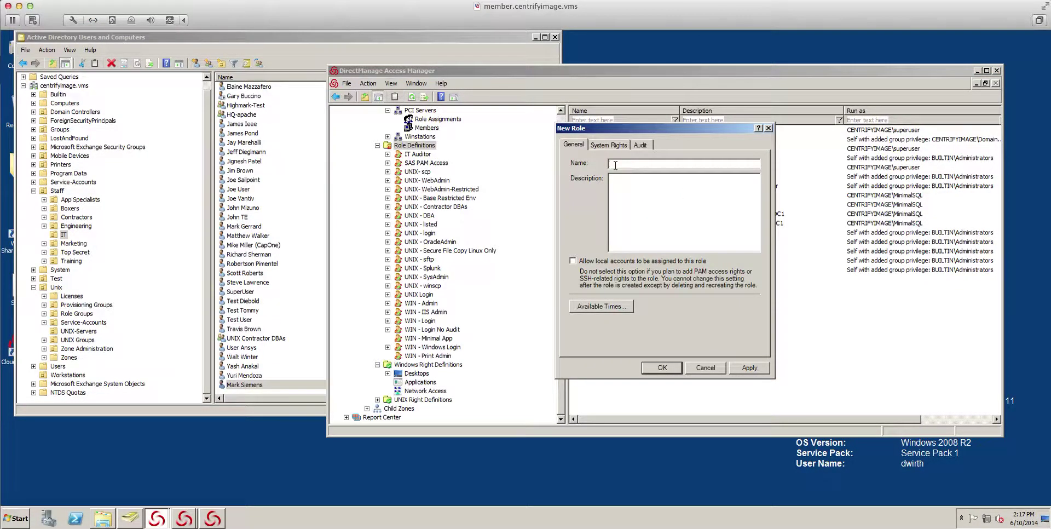
type("Siemens Test")
left_click(611, 305)
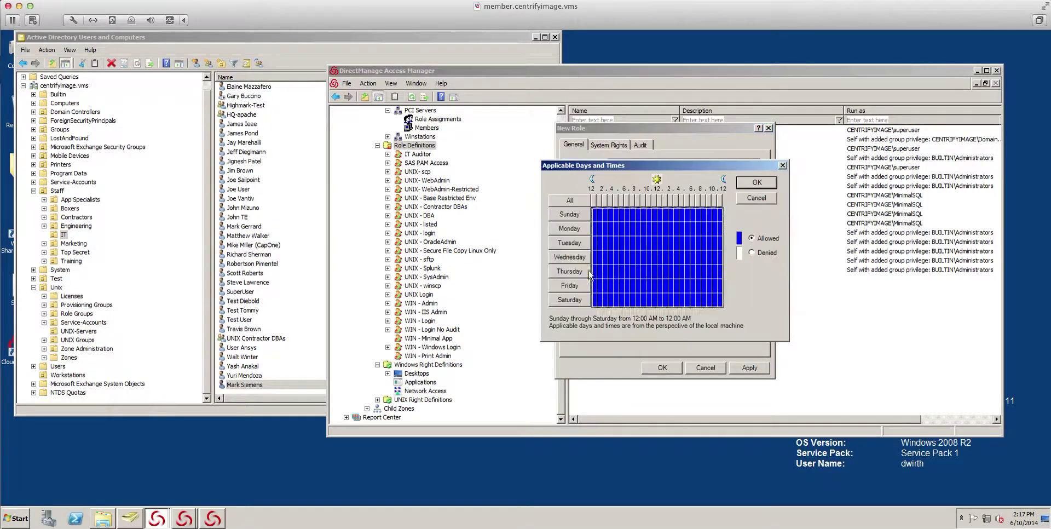
left_click(757, 182)
Allow Windows console and remote login for the role, keep auditing at "Audit if possible", and save the role
left_click(616, 145)
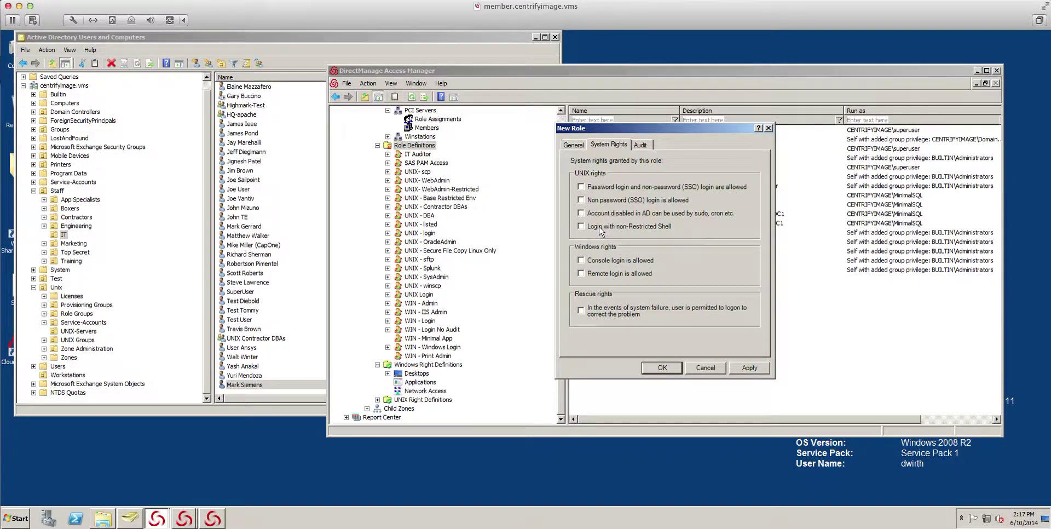
left_click(582, 261)
left_click(582, 274)
left_click(641, 145)
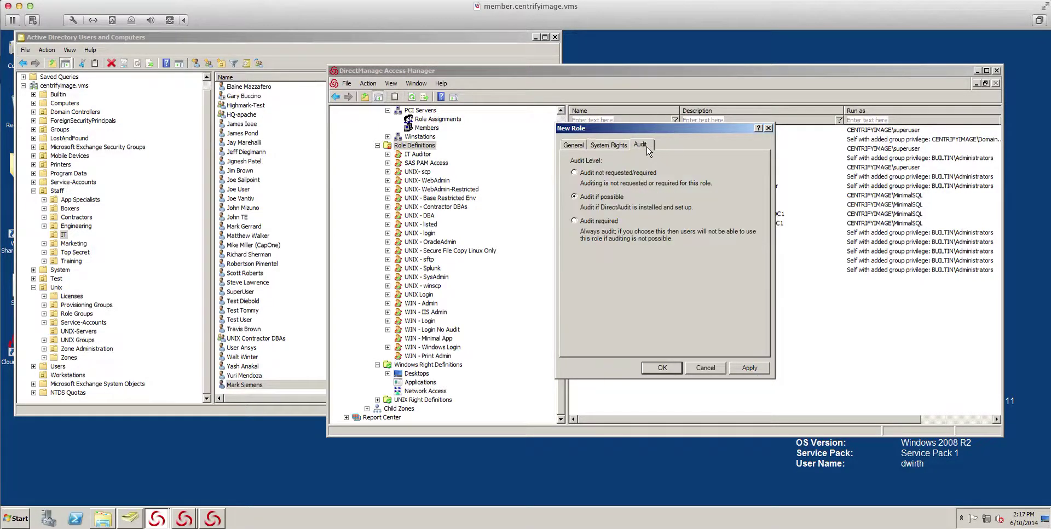
left_click(662, 367)
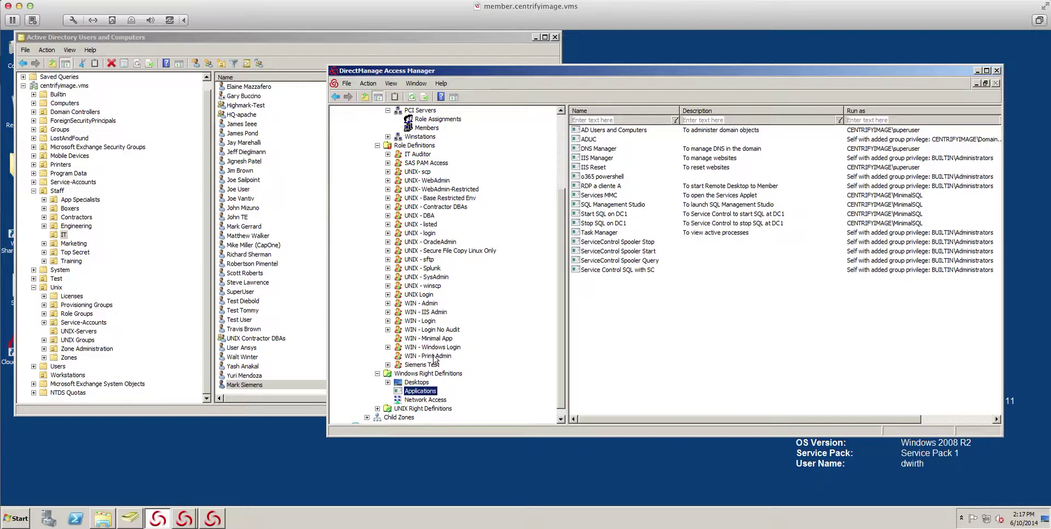
Add the "Service Control SQL with SC" application right to the "Siemens Test" role
left_click(422, 365)
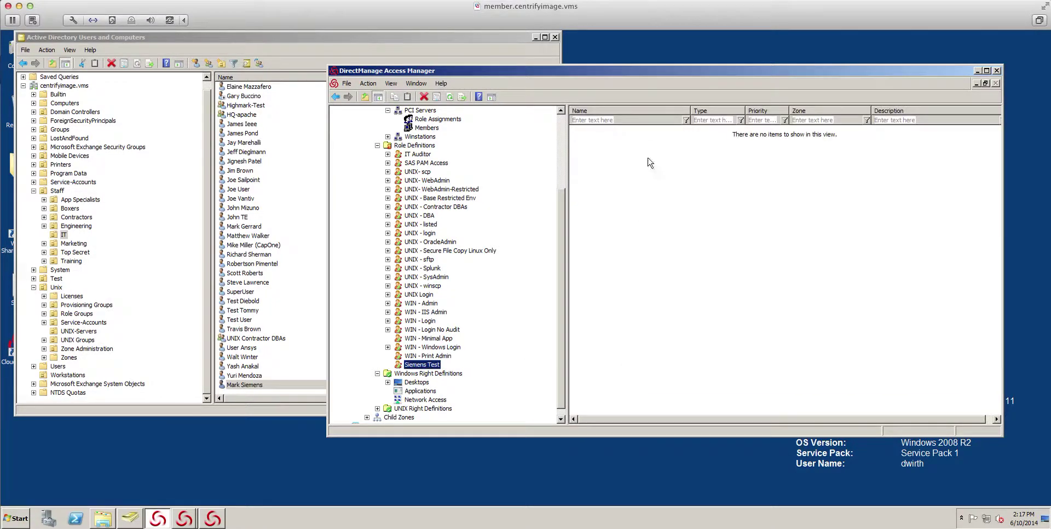
right_click(606, 159)
left_click(630, 167)
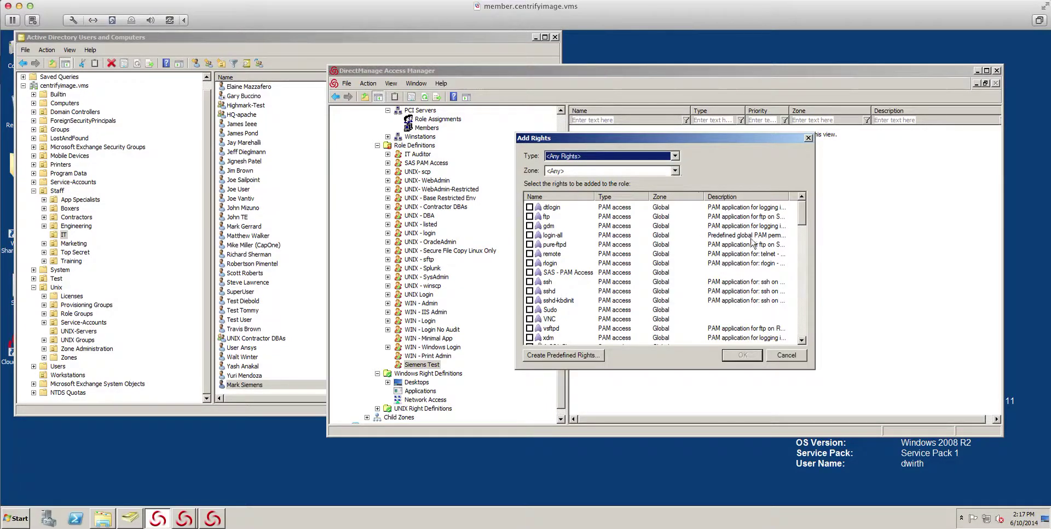
left_click_drag(803, 219, 801, 350)
left_click_drag(596, 197, 636, 206)
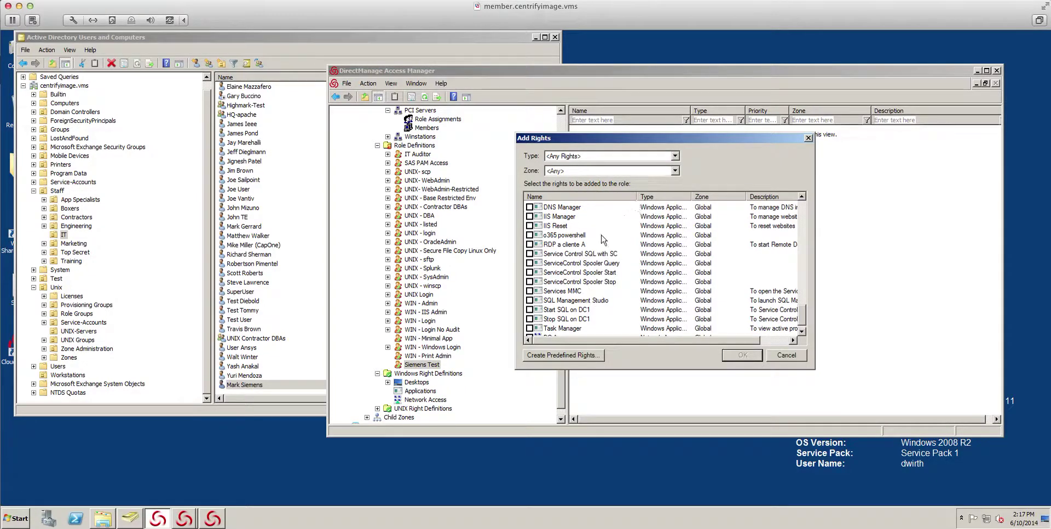
left_click(588, 255)
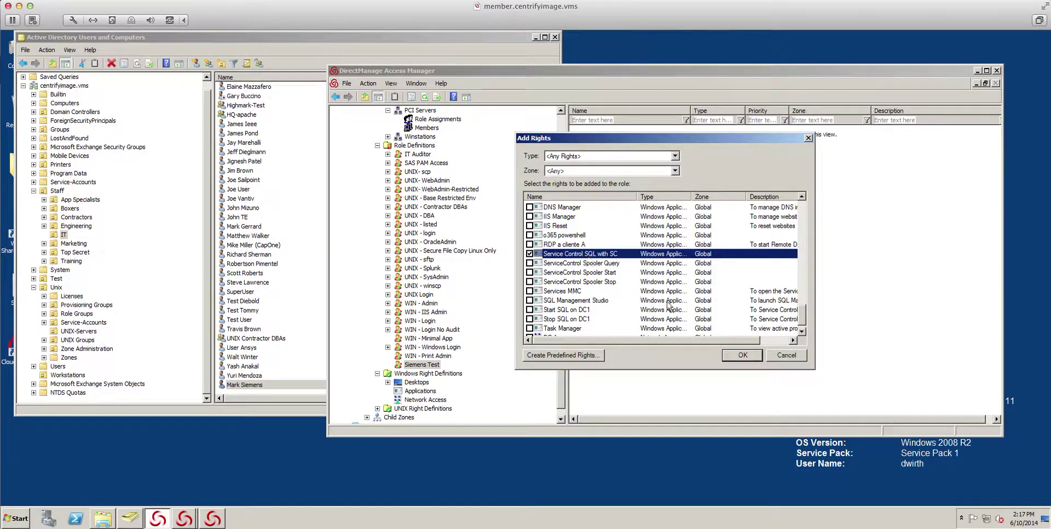
left_click(743, 355)
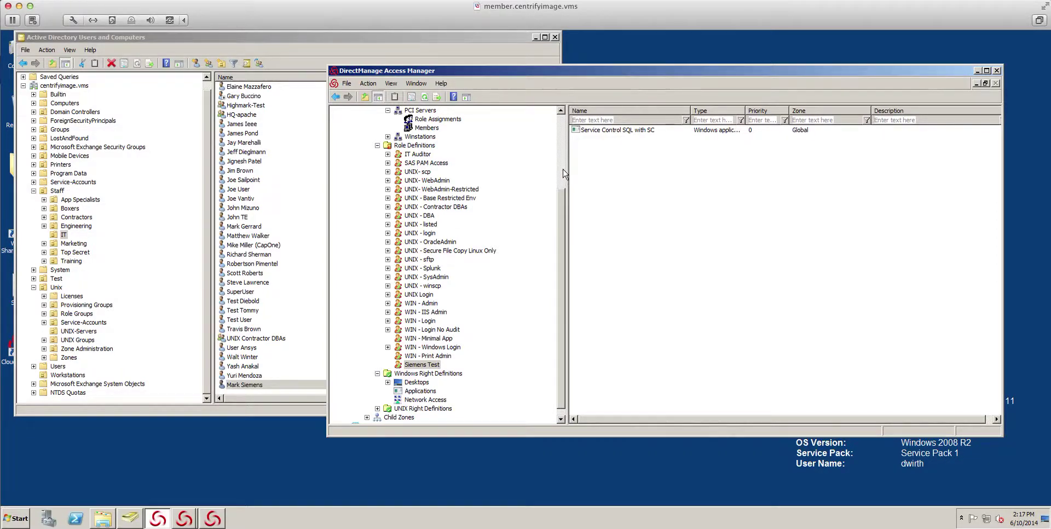
View the member2 virtual machine's screen, return to the member machine, and list the computers in the Global zone
scroll(564, 173, "up", 4)
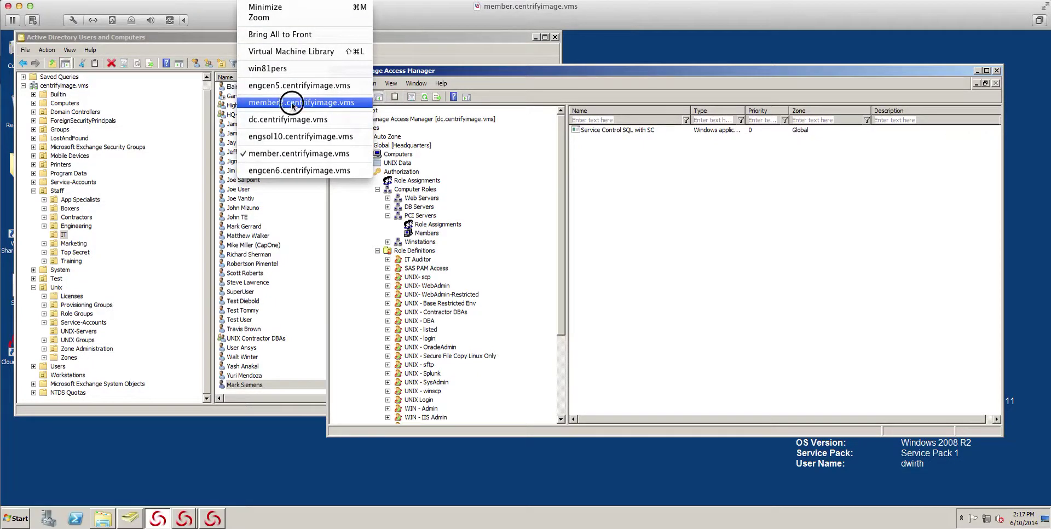
left_click(294, 100)
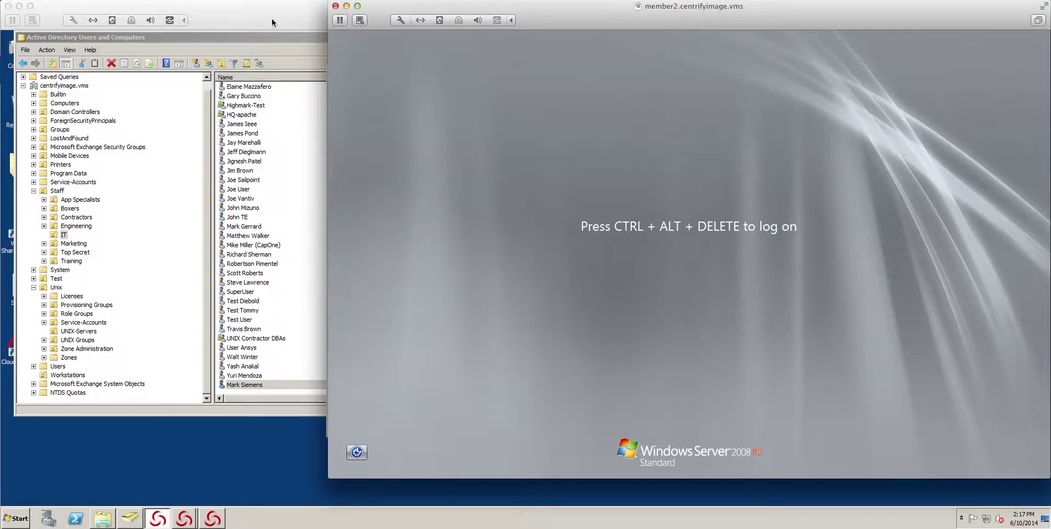
left_click(284, 50)
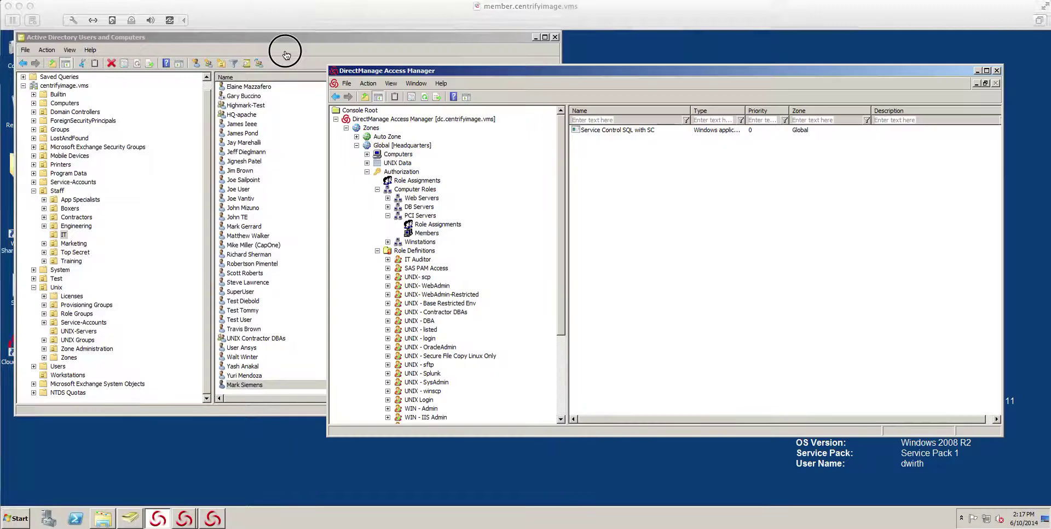
left_click(407, 162)
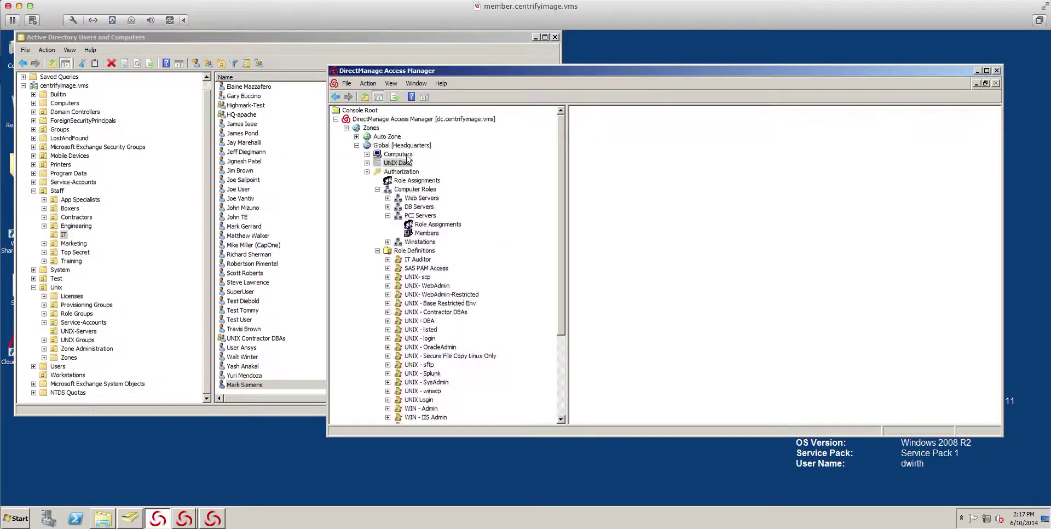
left_click(409, 155)
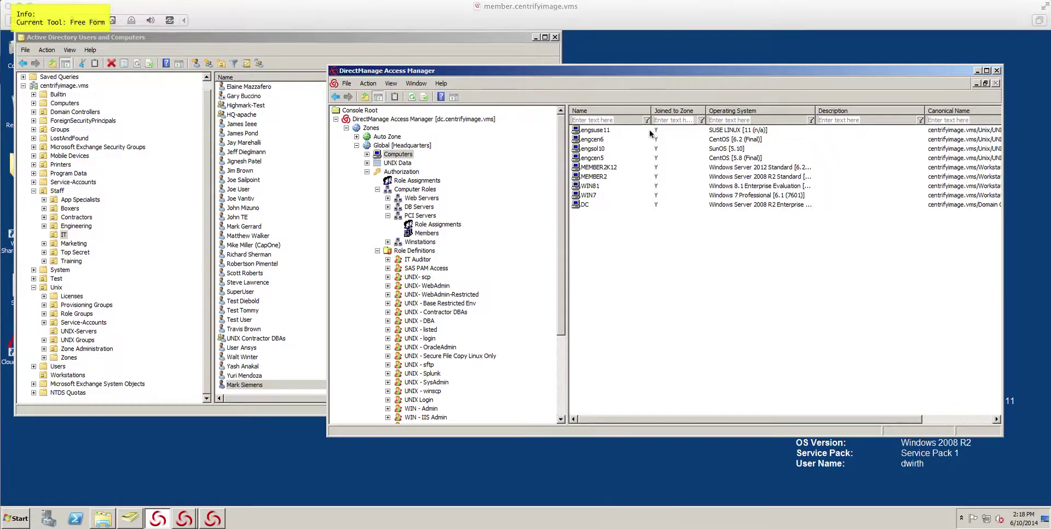
key("l")
mouse_move(678, 140)
left_mouse_down()
mouse_move(606, 169)
mouse_move(625, 170)
left_mouse_up()
key("f")
left_click_drag(646, 137, 600, 171)
key("Escape")
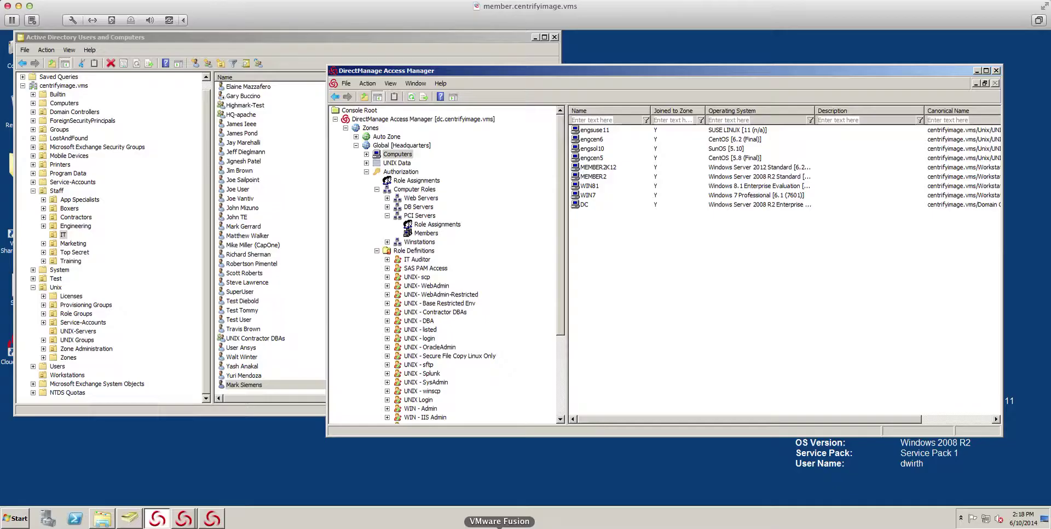
left_click(500, 526)
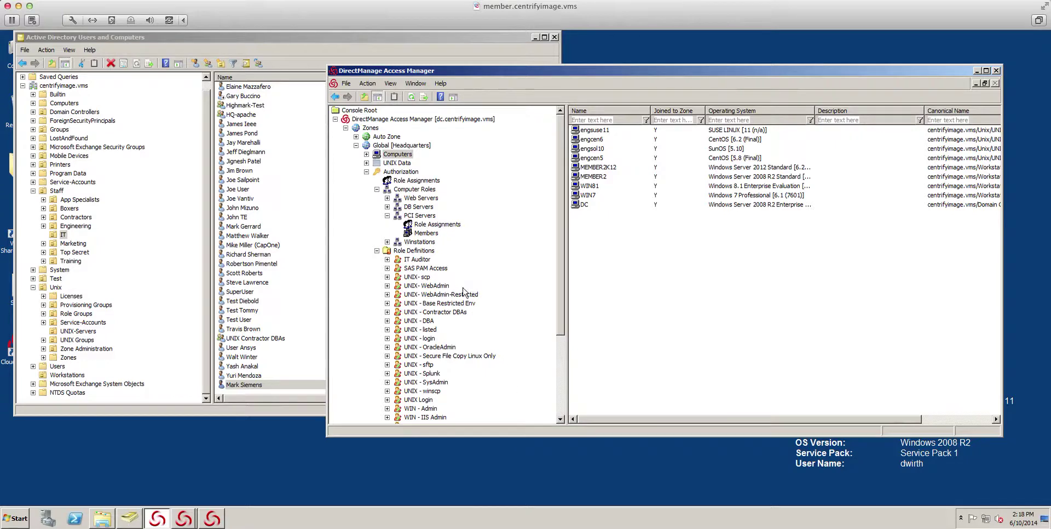
View the PCI Servers computer role and collapse the role definitions
left_click(427, 218)
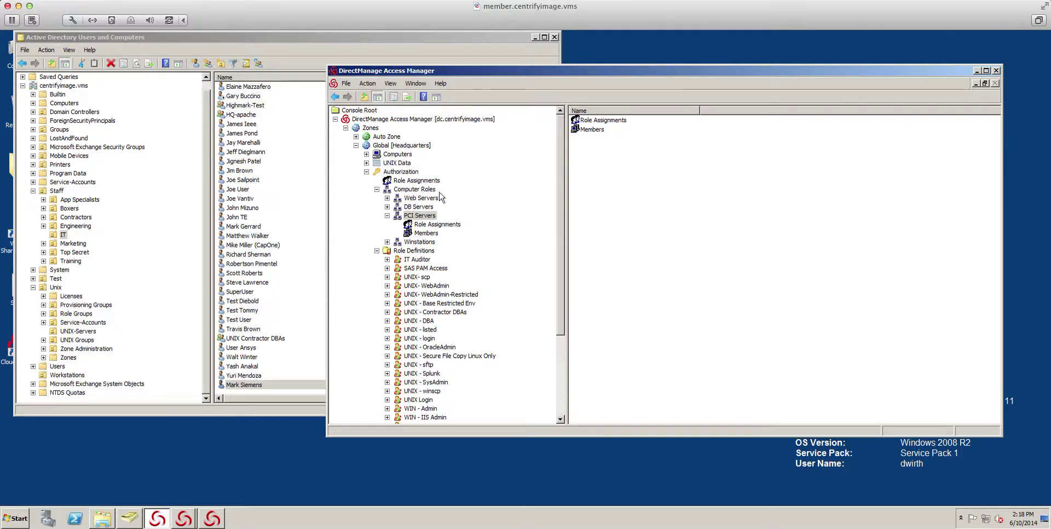
left_click(378, 250)
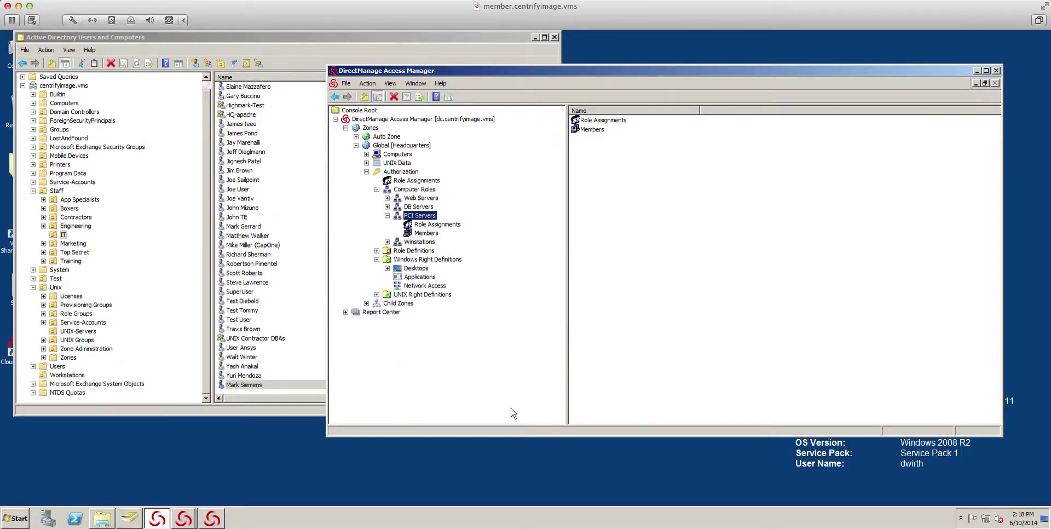
key("f")
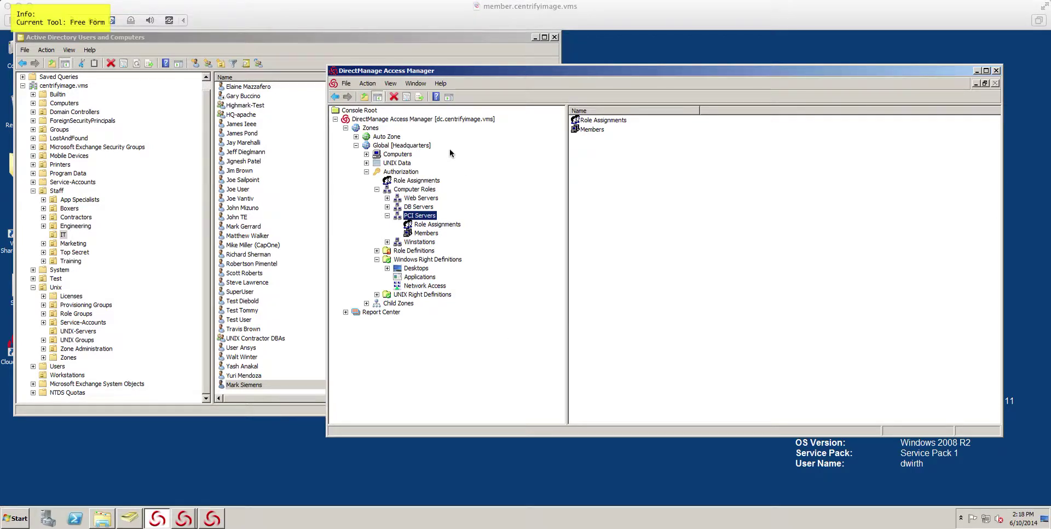
key("a")
left_click_drag(489, 160, 448, 179)
left_click_drag(509, 215, 471, 225)
key("f")
key("Escape")
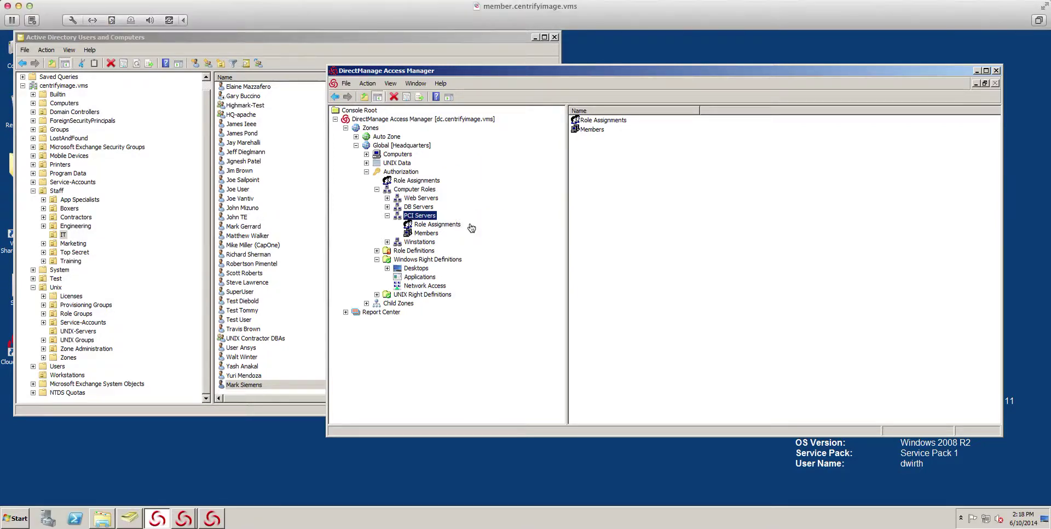
Start a role assignment on the MEMBER2 computer in the Global zone using the "Siemens Test" role
left_click(366, 154)
left_click(376, 207)
left_click(387, 216)
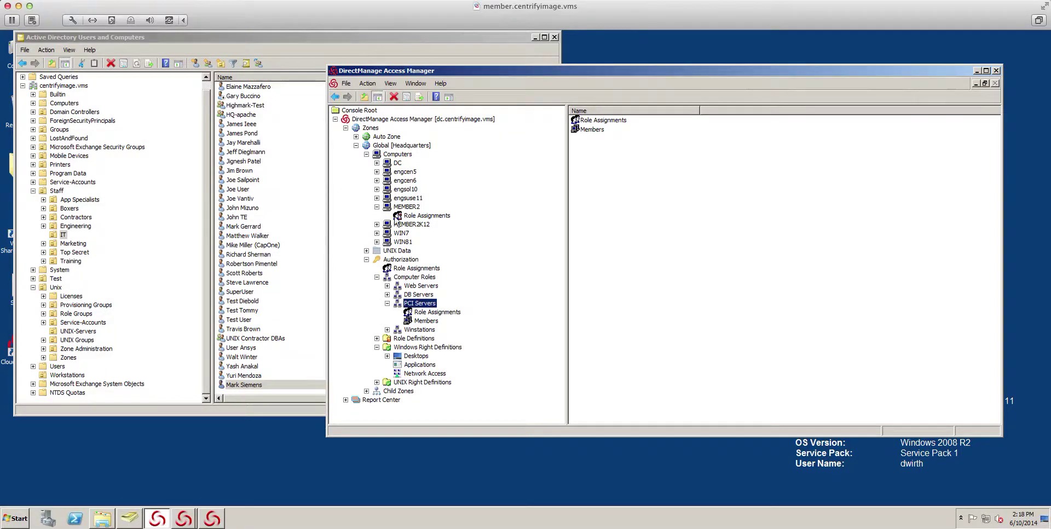
left_click(421, 216)
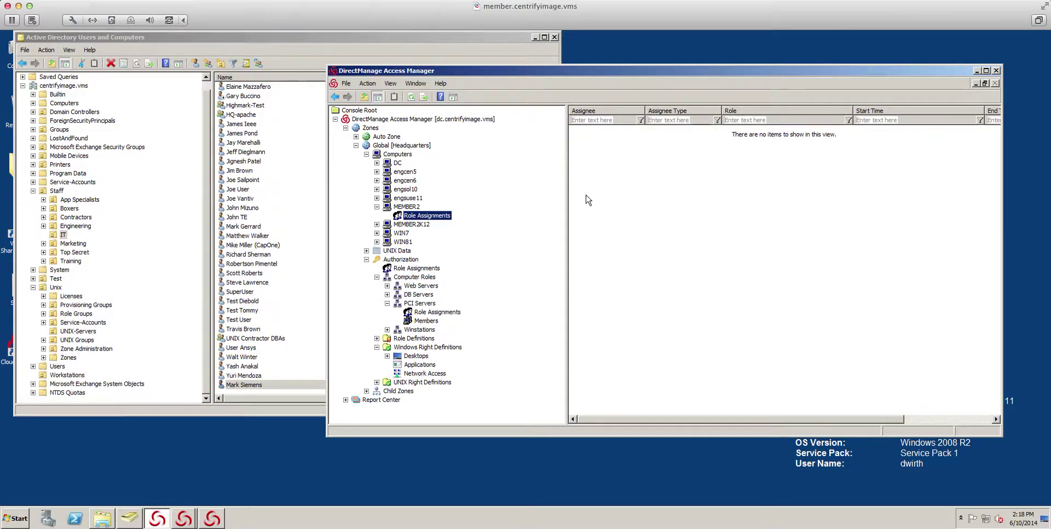
right_click(594, 180)
left_click(618, 182)
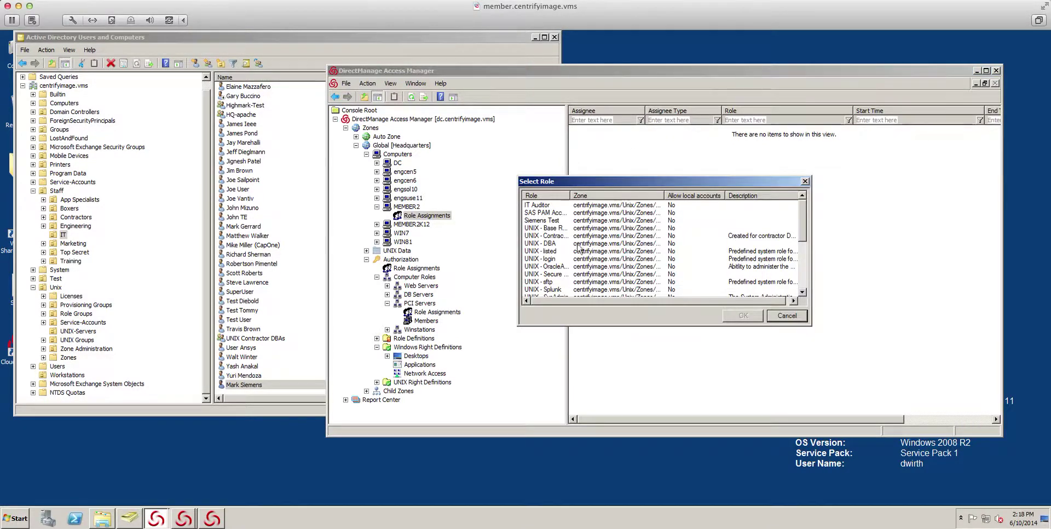
left_click(742, 315)
Find the test user by first name, add that AD account as assignee, and save the assignment with immediate start and no expiry
left_click(744, 252)
left_click(470, 194)
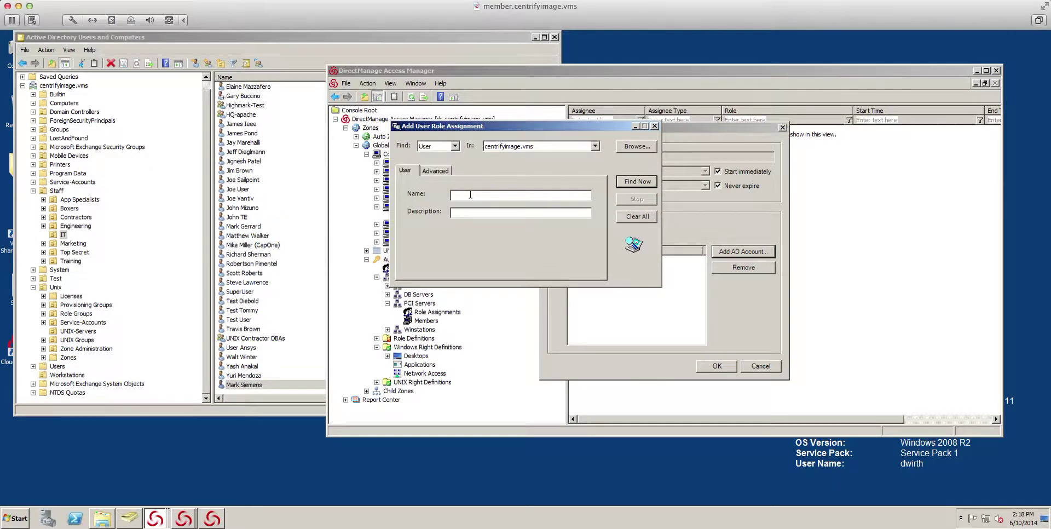
type("mark")
left_click(637, 182)
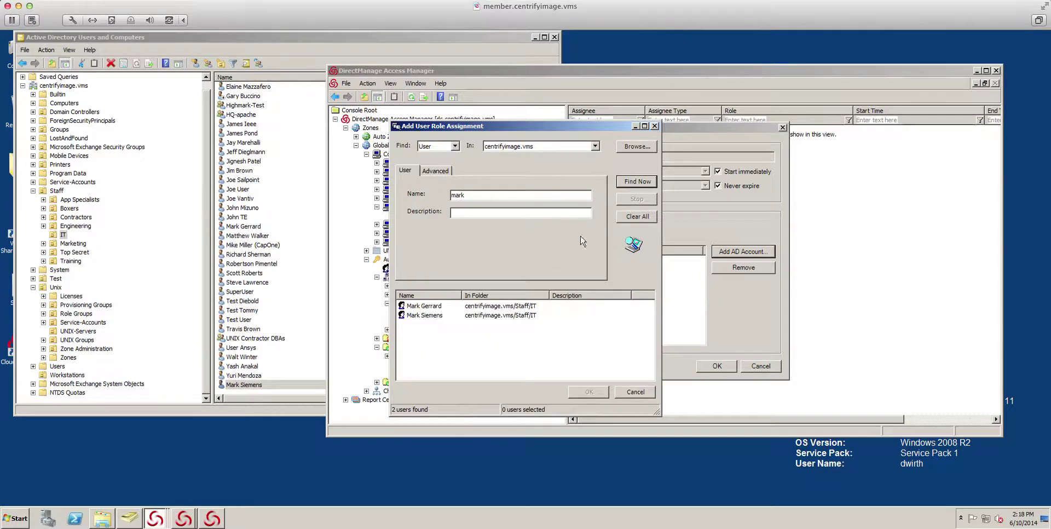
double_click(432, 316)
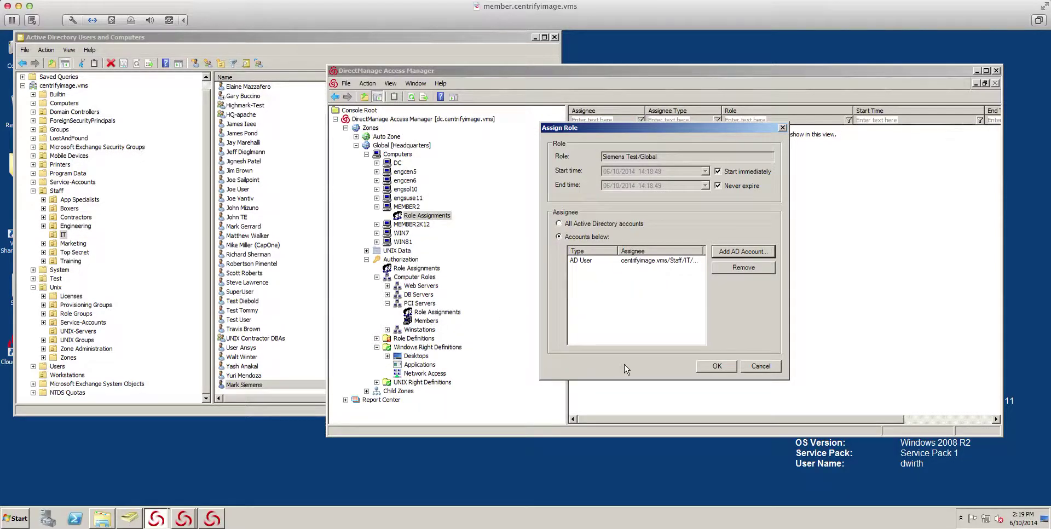
left_click(714, 367)
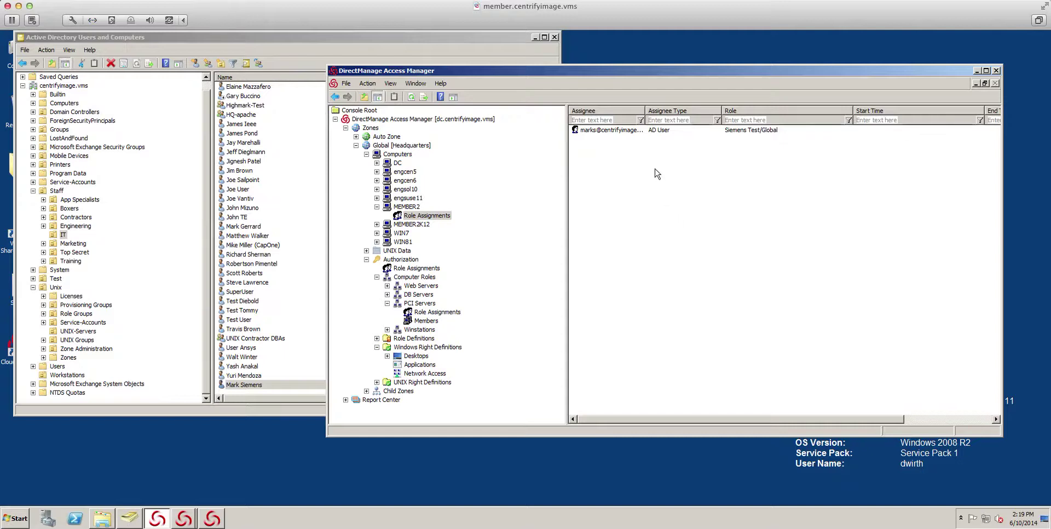
Turn off "Start immediately" and "Never expire" in the role assignment's properties, turn both back on, and close the properties
double_click(649, 130)
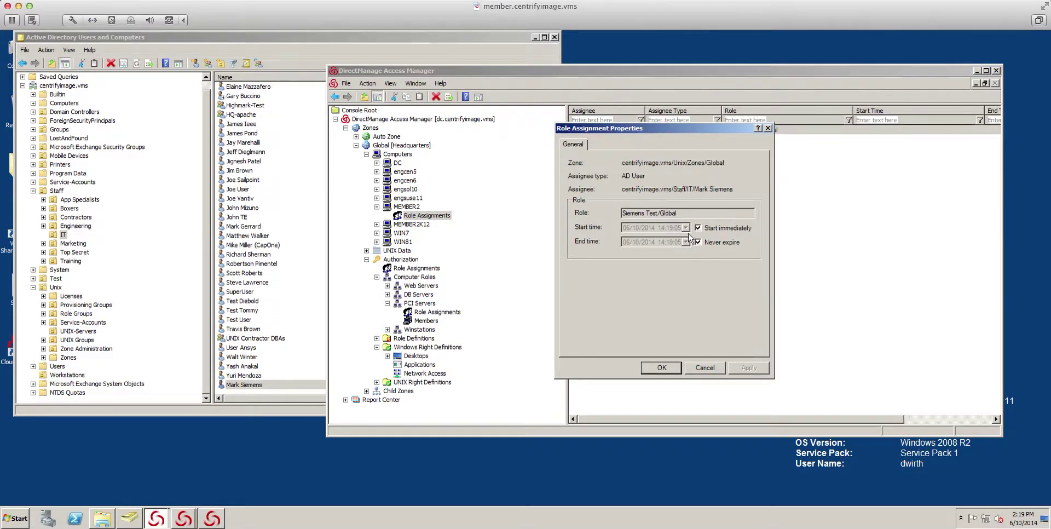
left_click(699, 228)
left_click(698, 242)
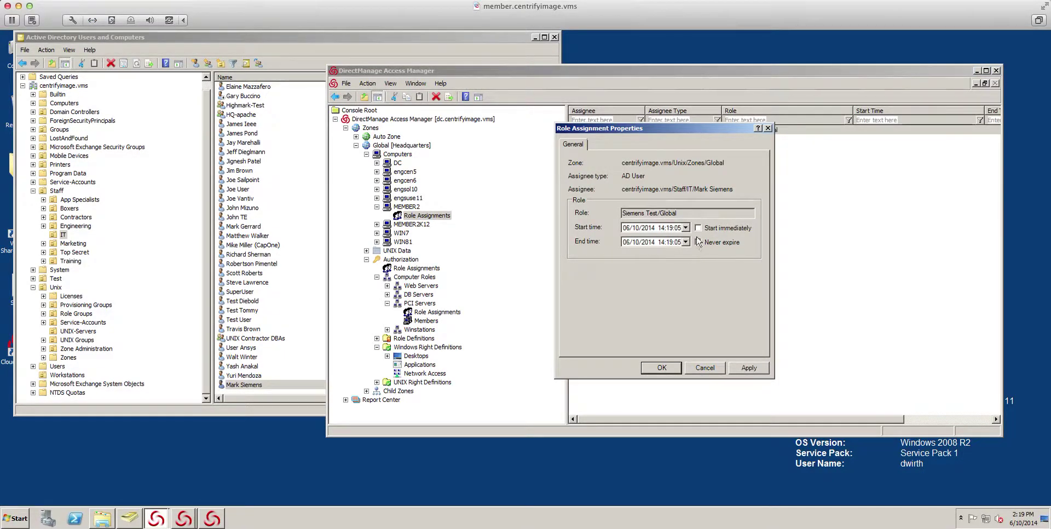
left_click(698, 227)
left_click(699, 242)
left_click(662, 367)
left_click(655, 329)
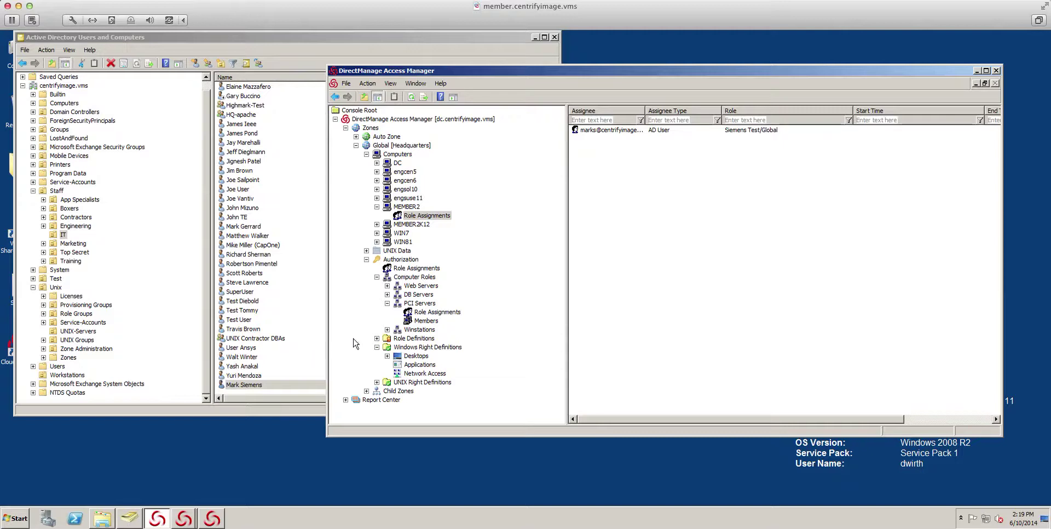
Expand the role definitions, switch to the member2 virtual machine, and bring up its logon prompt
left_click(377, 339)
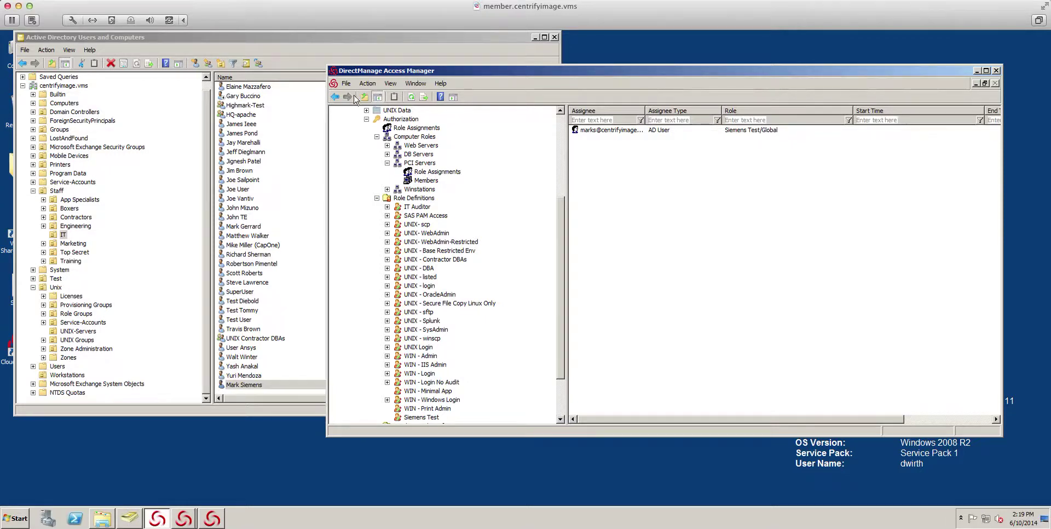
left_click(249, 2)
left_click(289, 104)
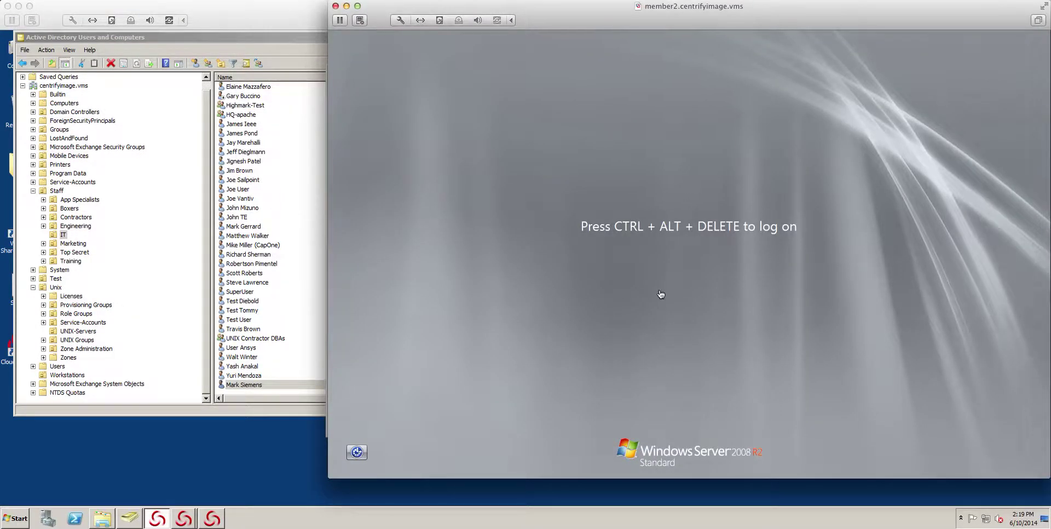
key("ctrl+alt+Delete")
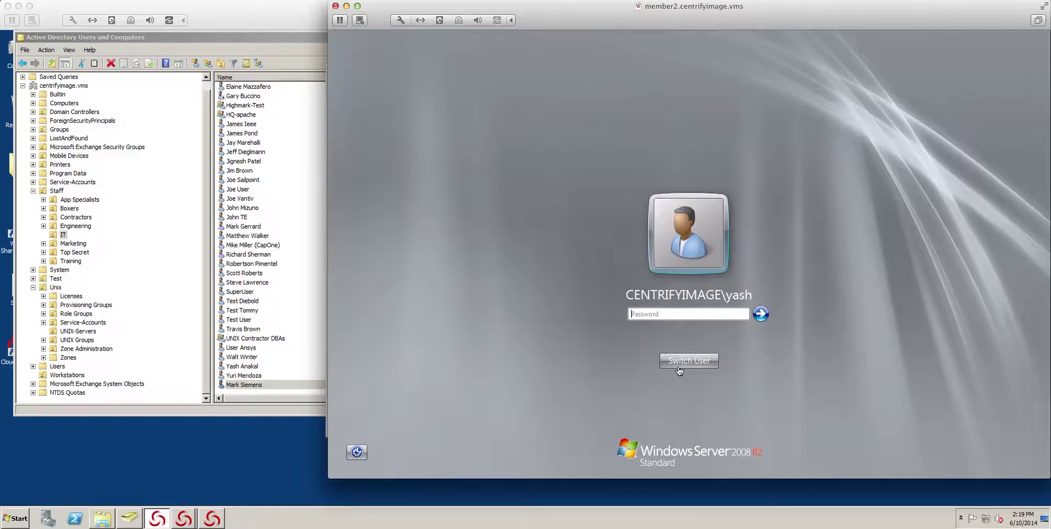
left_click(692, 264)
left_click(690, 255)
left_click_drag(589, 15, 404, 15)
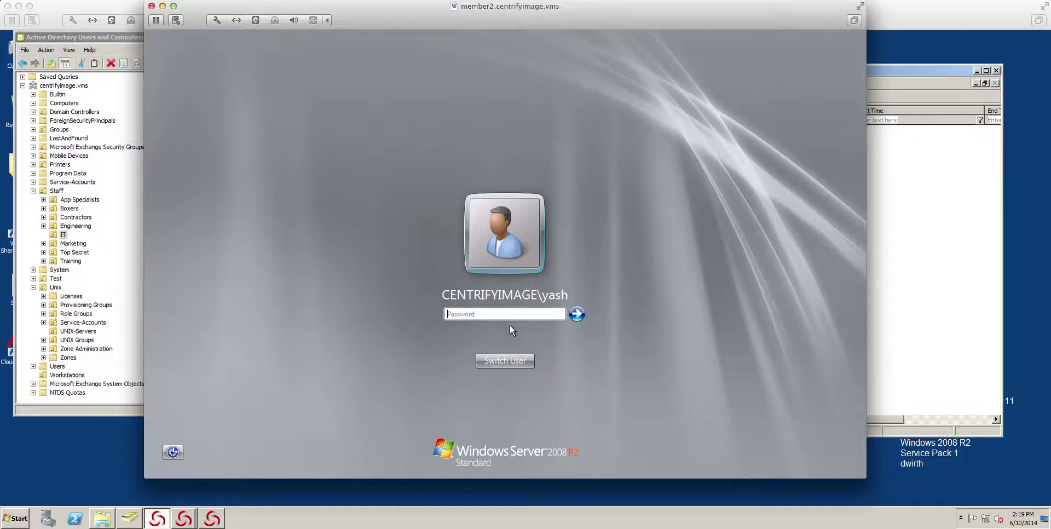
Try to log on to member2 as another user with the test user's logon name and account password
left_click(503, 359)
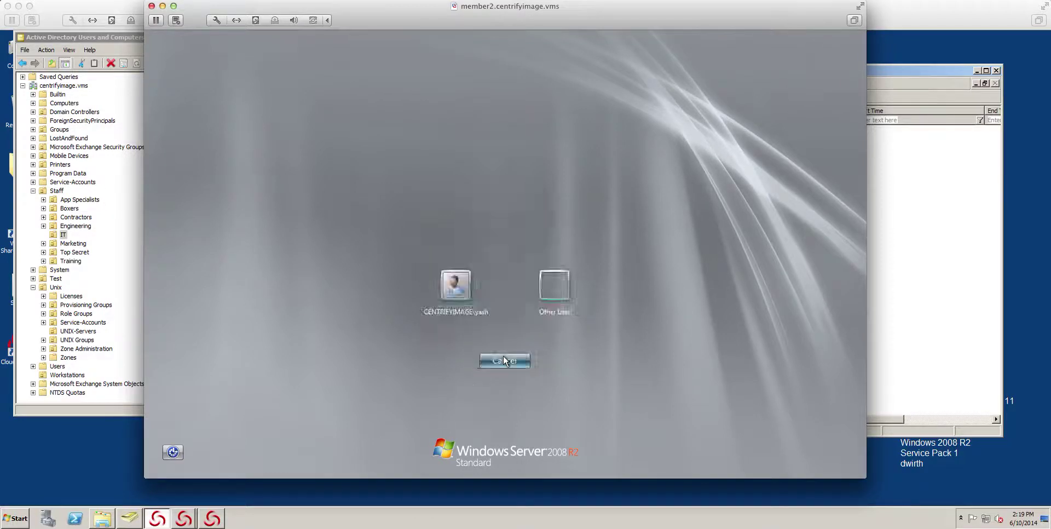
left_click(546, 294)
type("marks")
key("Tab")
type("****")
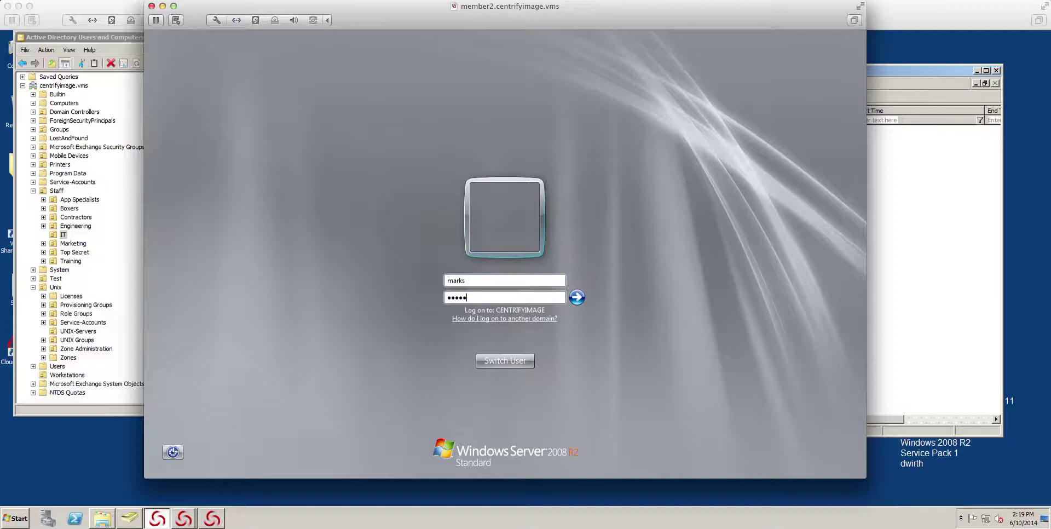
key("Return")
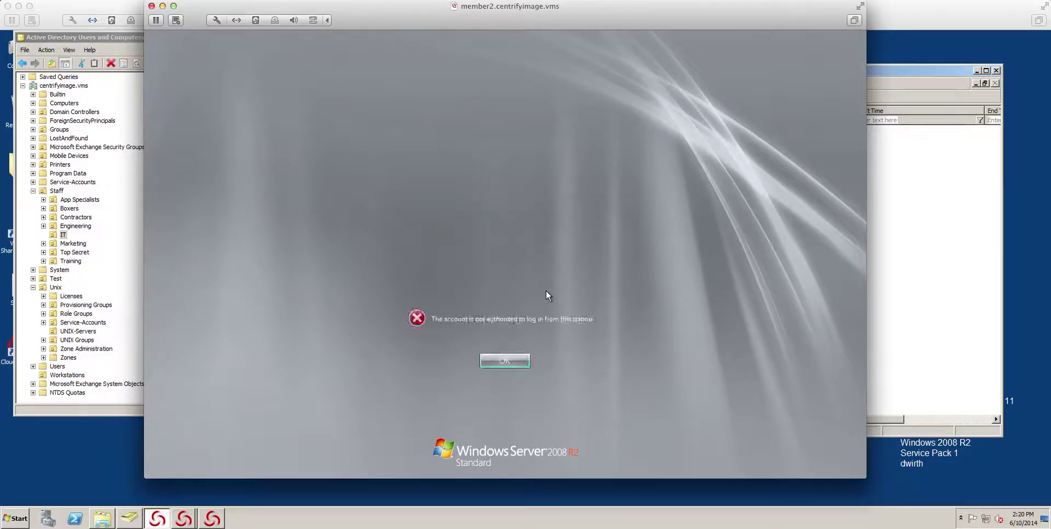